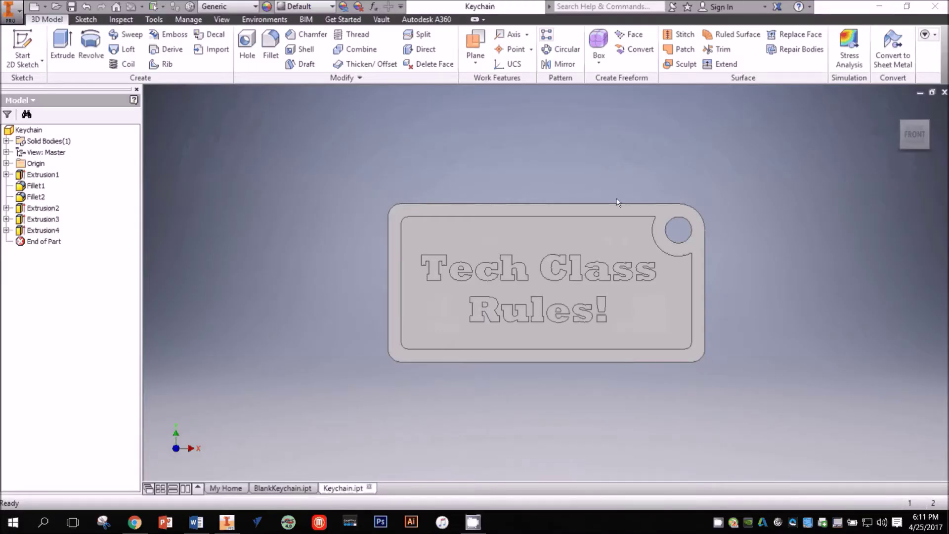
{"action": "key", "text": "F6"}
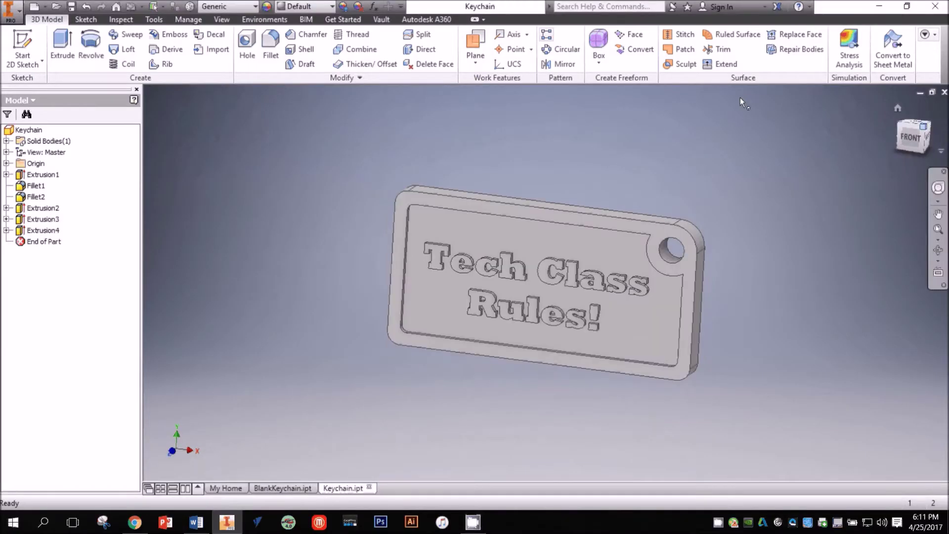
{"action": "key", "text": "F5"}
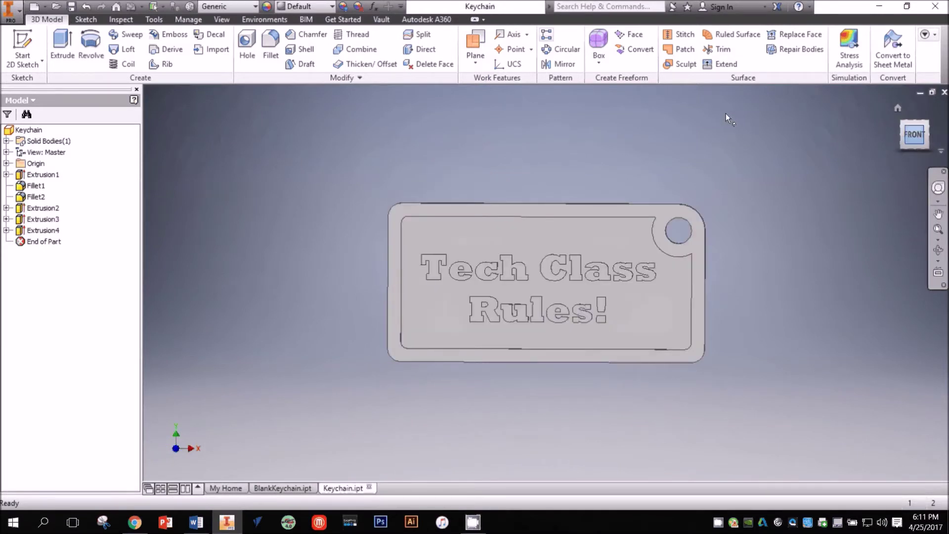
Open the LaserTemplate drawing file from the Desktop folder
{"action": "left_click", "coordinate": [14, 17]}
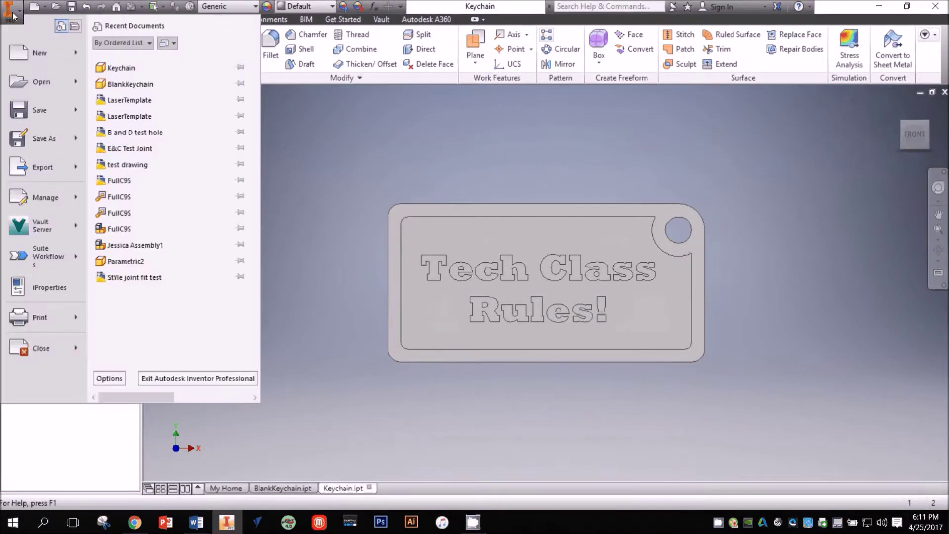
{"action": "left_click", "coordinate": [23, 74]}
{"action": "left_click", "coordinate": [566, 328]}
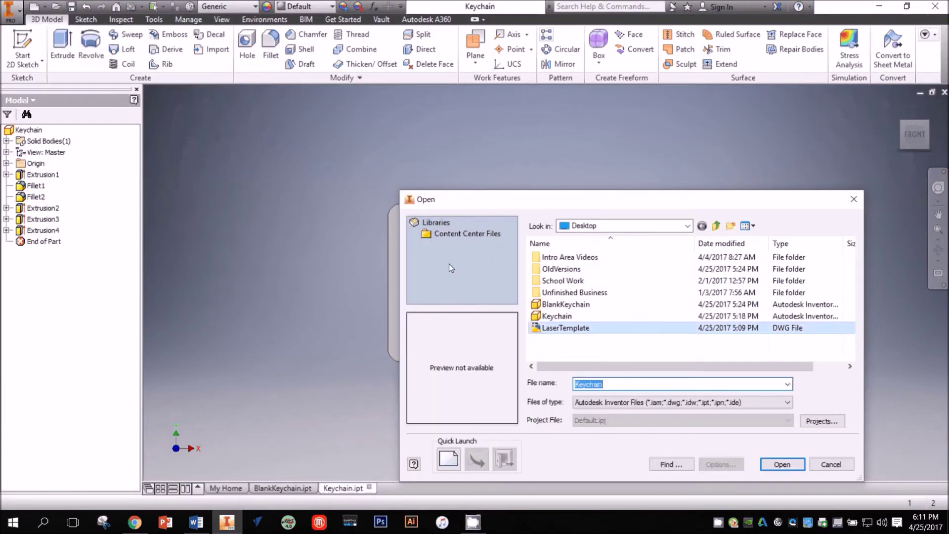
{"action": "key", "text": "Return"}
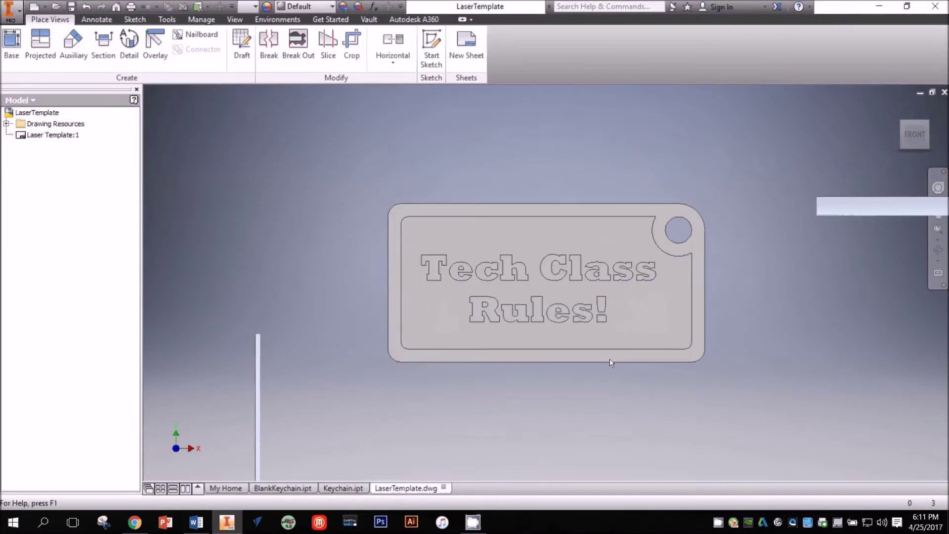
Save the template drawing to the Desktop under the name KeychainCNC as an Inventor DWG file
{"action": "scroll", "coordinate": [300, 165], "scroll_direction": "down", "scroll_amount": 1}
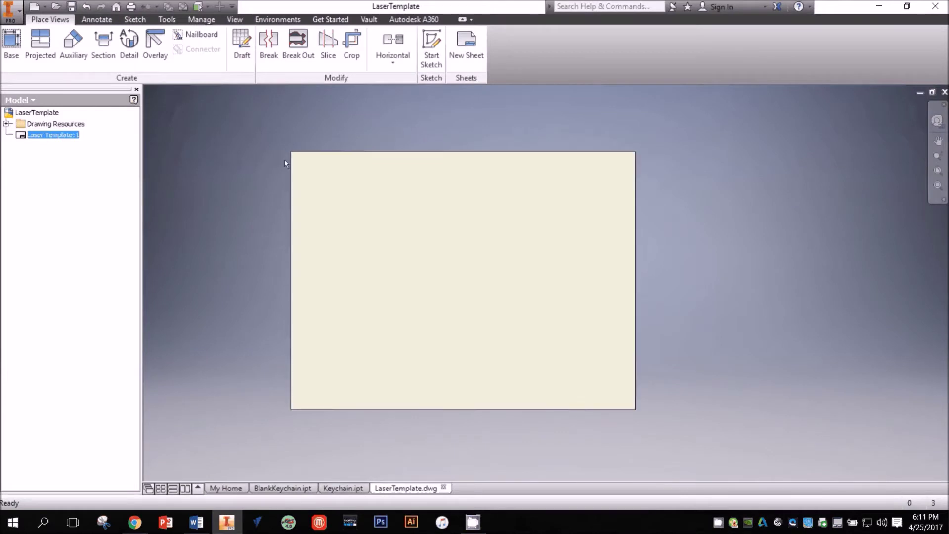
{"action": "left_click", "coordinate": [231, 218]}
{"action": "left_click", "coordinate": [10, 11]}
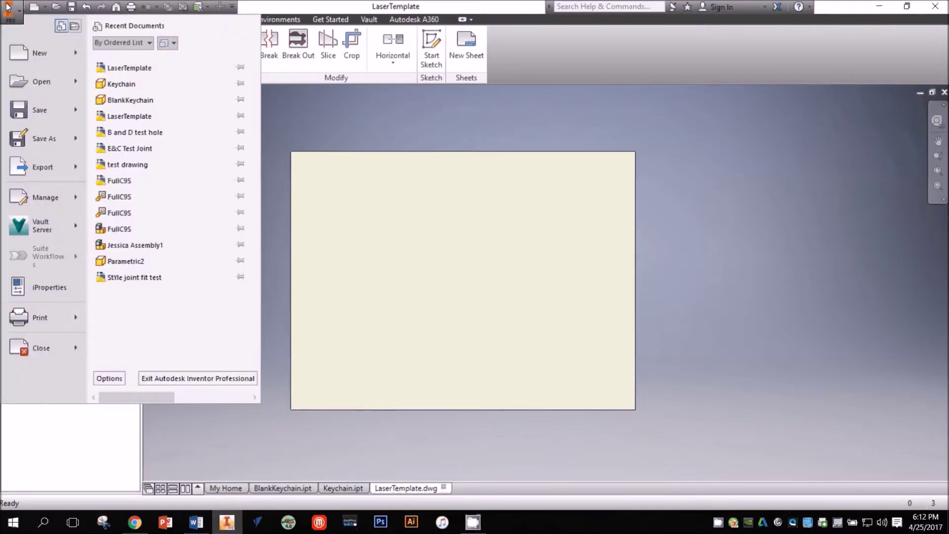
{"action": "left_click", "coordinate": [31, 117]}
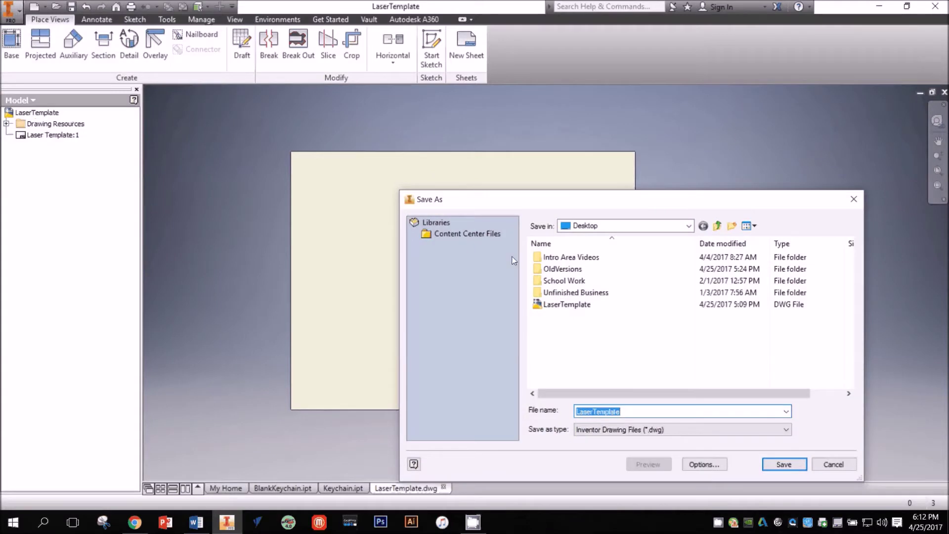
{"action": "type", "text": "Ke"}
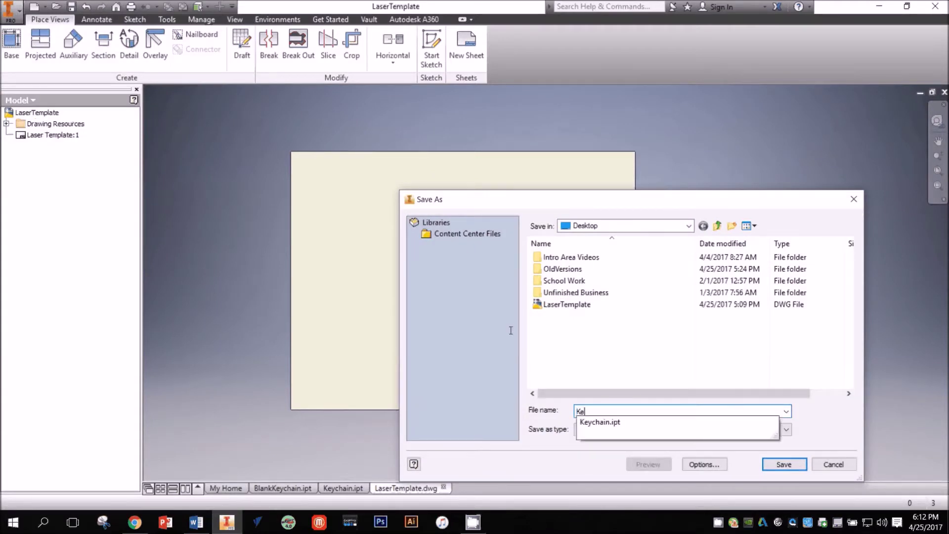
{"action": "type", "text": "ychainCNC"}
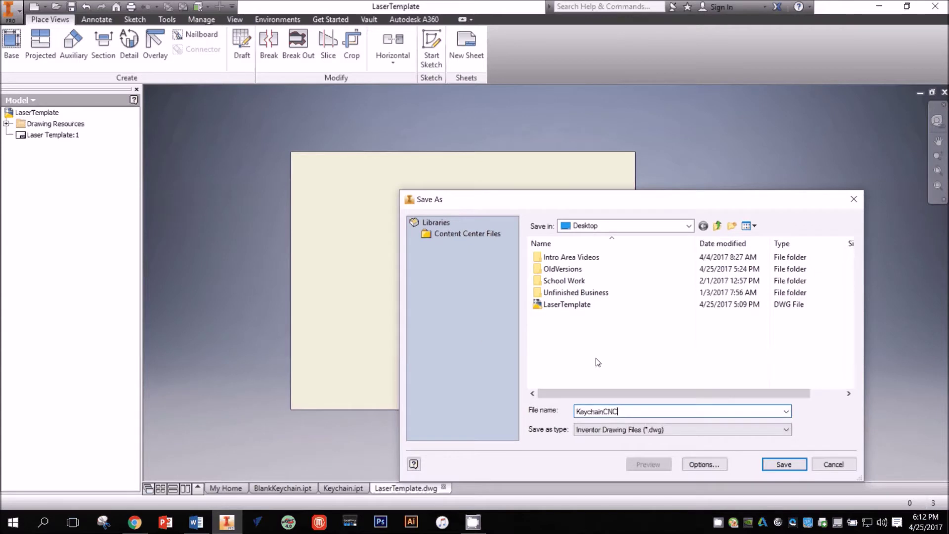
{"action": "key", "text": "Return"}
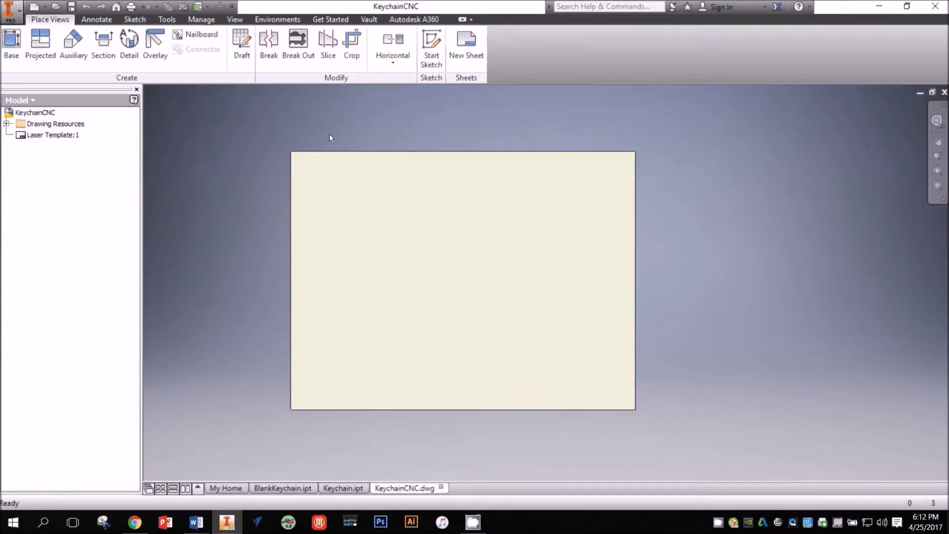
Place a front base view of the Keychain part at 1:1 scale and move it into the sheet's upper-left corner
{"action": "left_click", "coordinate": [15, 39]}
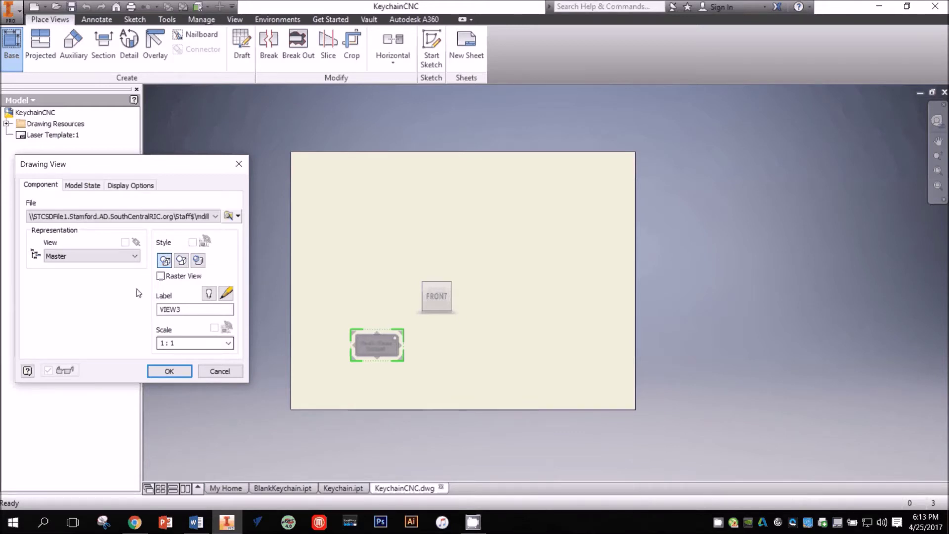
{"action": "key", "text": "Return"}
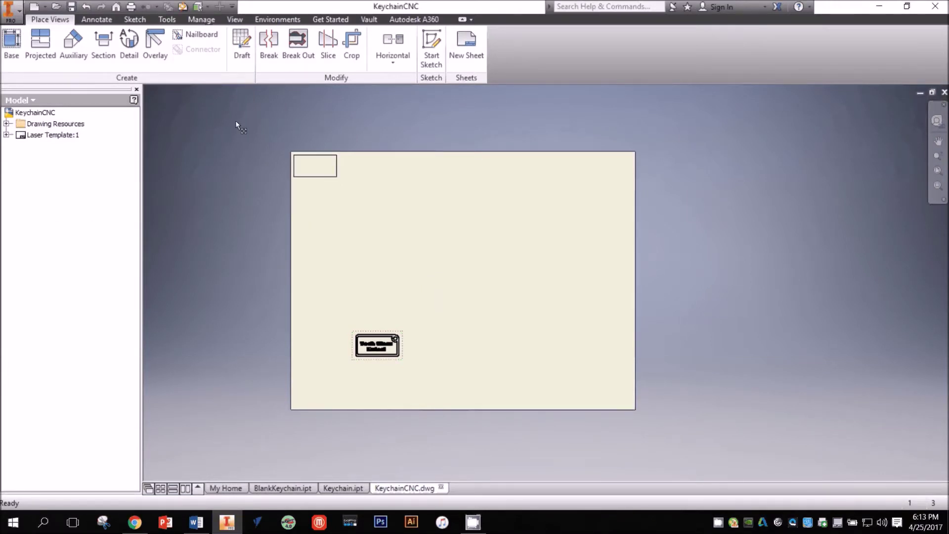
{"action": "left_click_drag", "start_coordinate": [235, 121], "coordinate": [236, 121]}
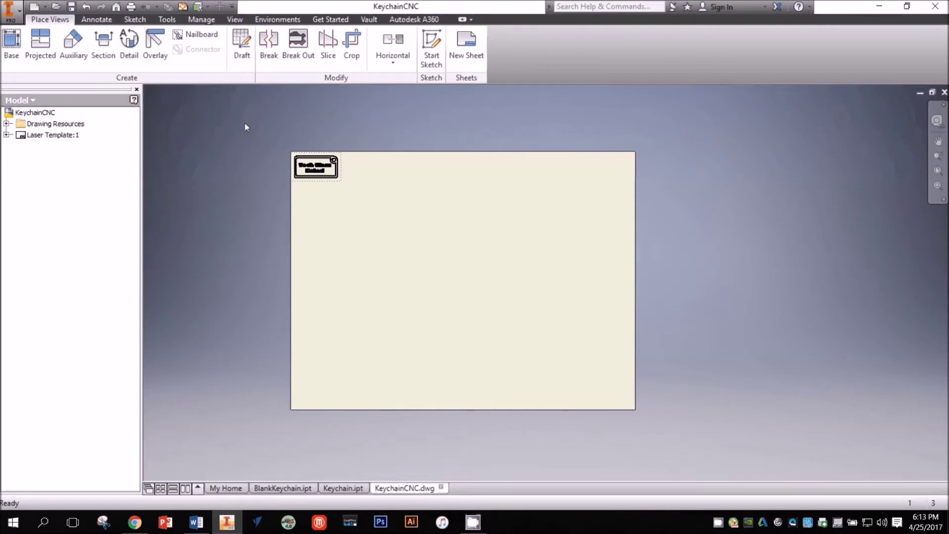
Select all outer outline edges and the key ring hole of the Keychain view, and set their line type to Continuous and color to black
{"action": "scroll", "coordinate": [221, 115], "scroll_direction": "up", "scroll_amount": 5}
{"action": "scroll", "coordinate": [215, 114], "scroll_direction": "up", "scroll_amount": 2}
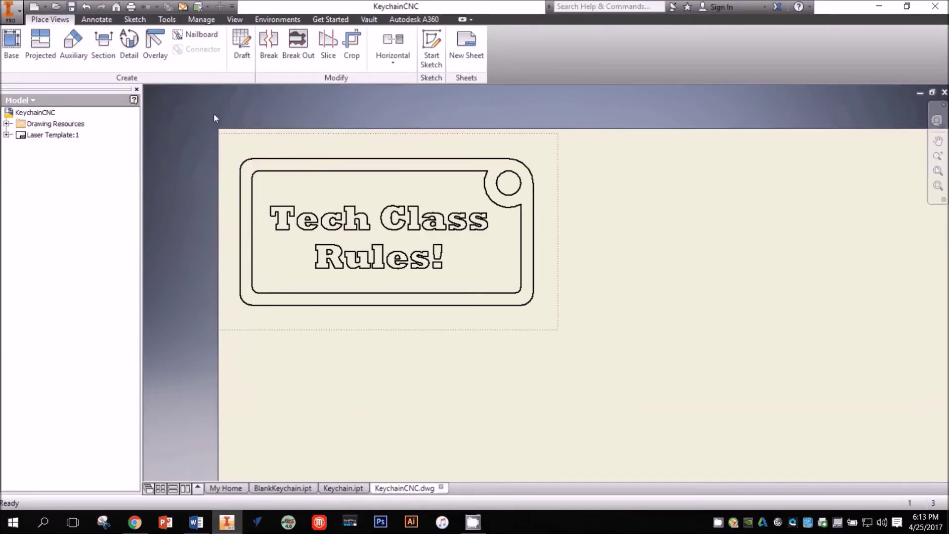
{"action": "scroll", "coordinate": [214, 118], "scroll_direction": "up", "scroll_amount": 2}
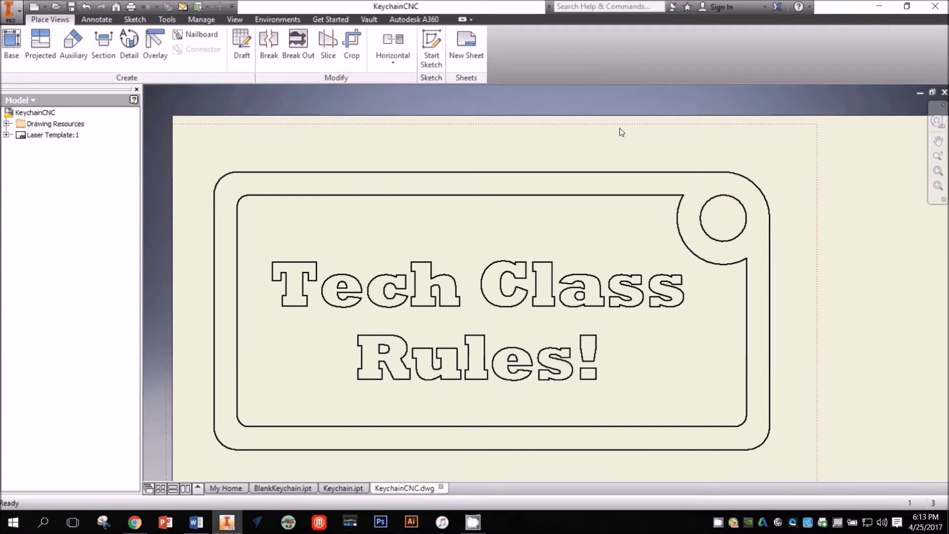
{"action": "left_click", "coordinate": [562, 139], "text": "ctrl"}
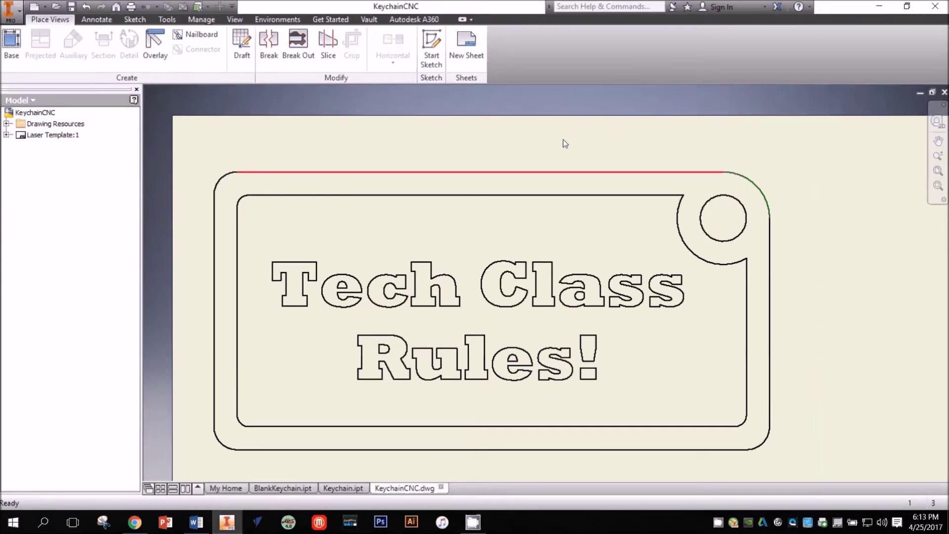
{"action": "left_click", "coordinate": [178, 141], "text": "ctrl"}
{"action": "left_click", "coordinate": [171, 277], "text": "ctrl"}
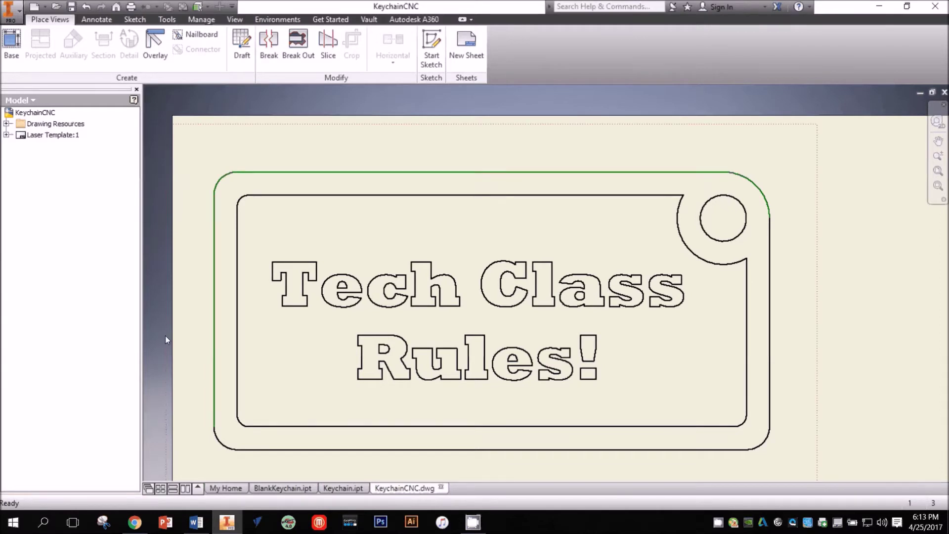
{"action": "left_click", "coordinate": [177, 356], "text": "ctrl"}
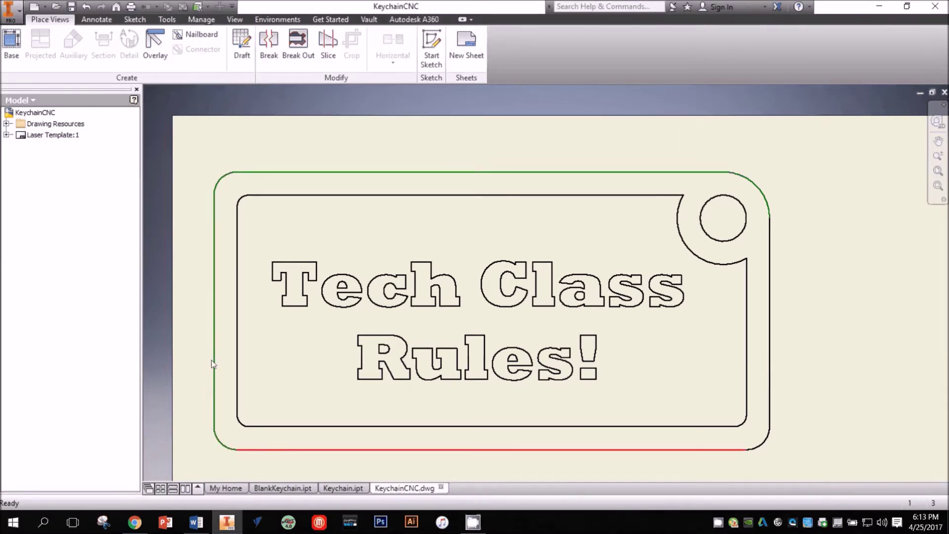
{"action": "left_click", "coordinate": [212, 365], "text": "ctrl"}
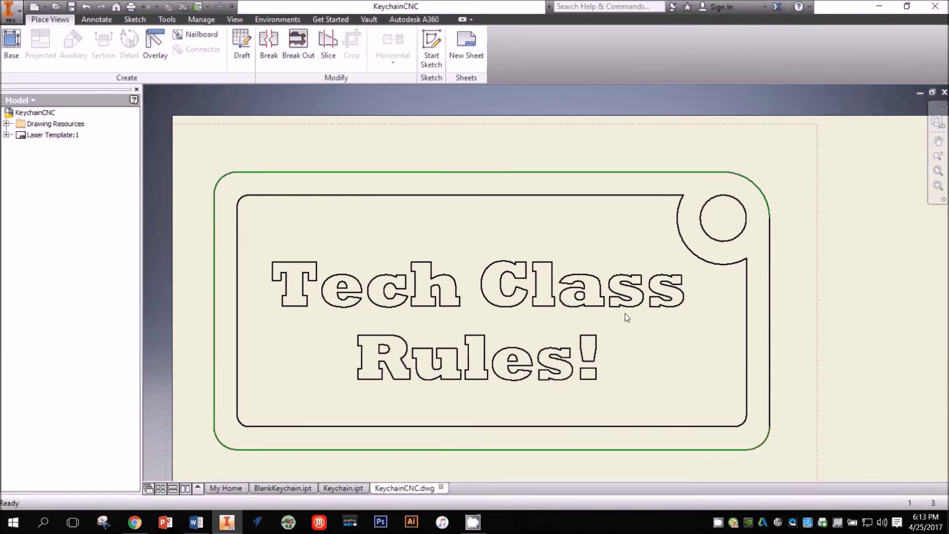
{"action": "left_click", "coordinate": [770, 322], "text": "ctrl"}
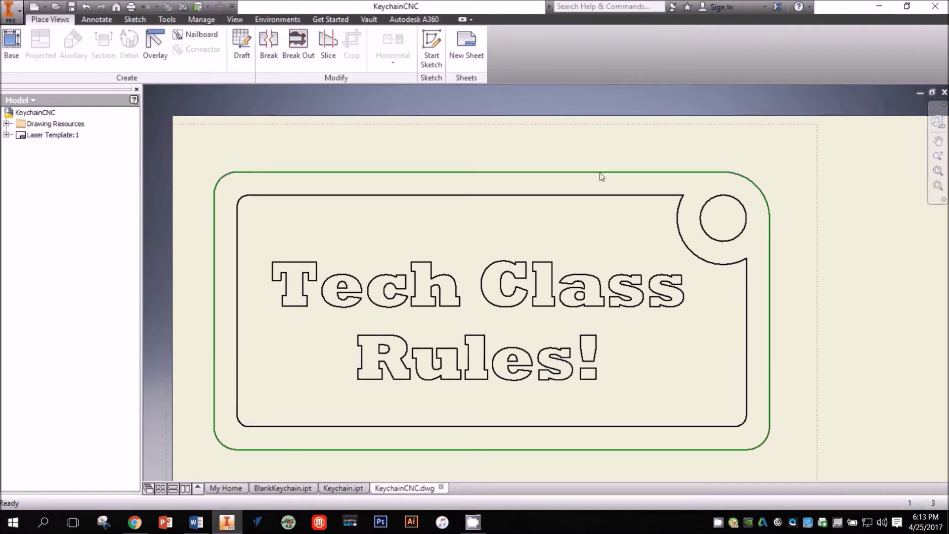
{"action": "left_click", "coordinate": [597, 171], "text": "ctrl"}
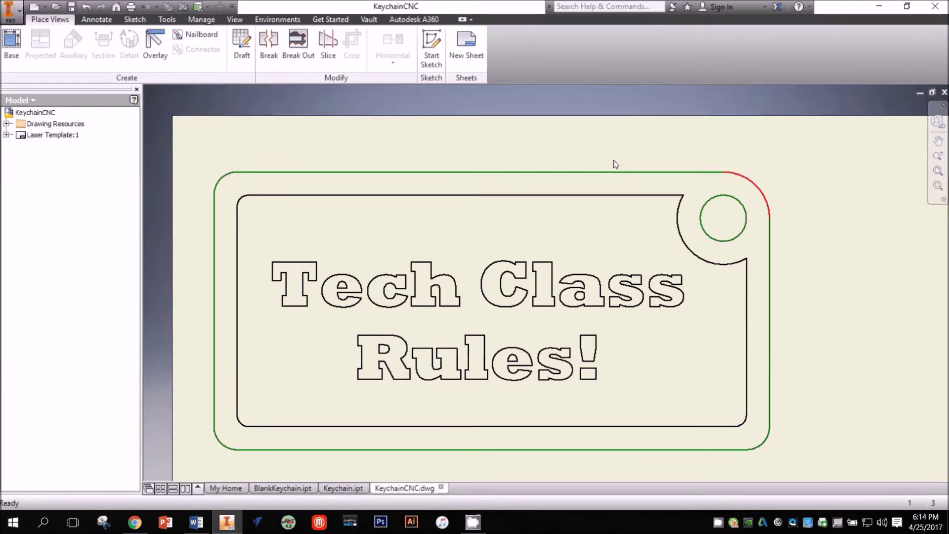
{"action": "right_click", "coordinate": [768, 200]}
{"action": "left_click", "coordinate": [781, 232]}
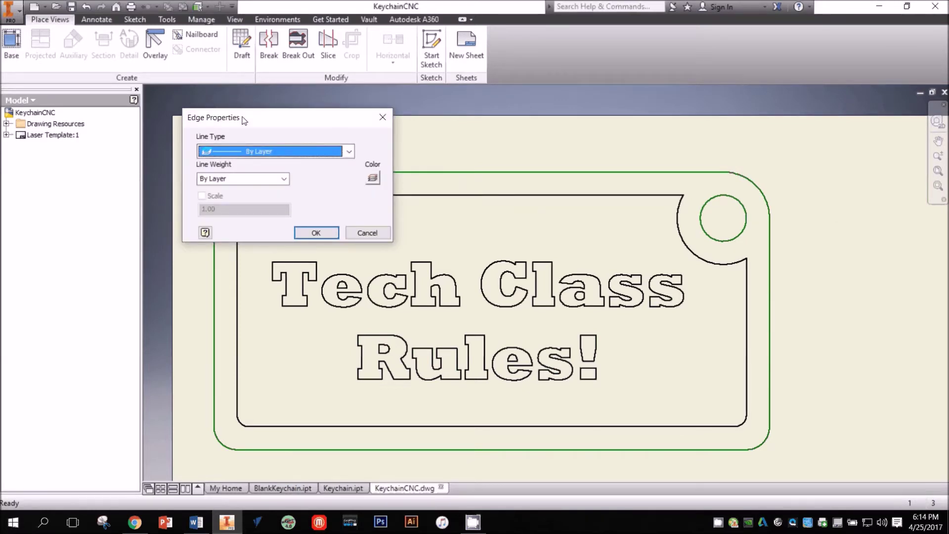
{"action": "left_click", "coordinate": [348, 152]}
{"action": "left_click", "coordinate": [302, 174]}
{"action": "left_click", "coordinate": [373, 178]}
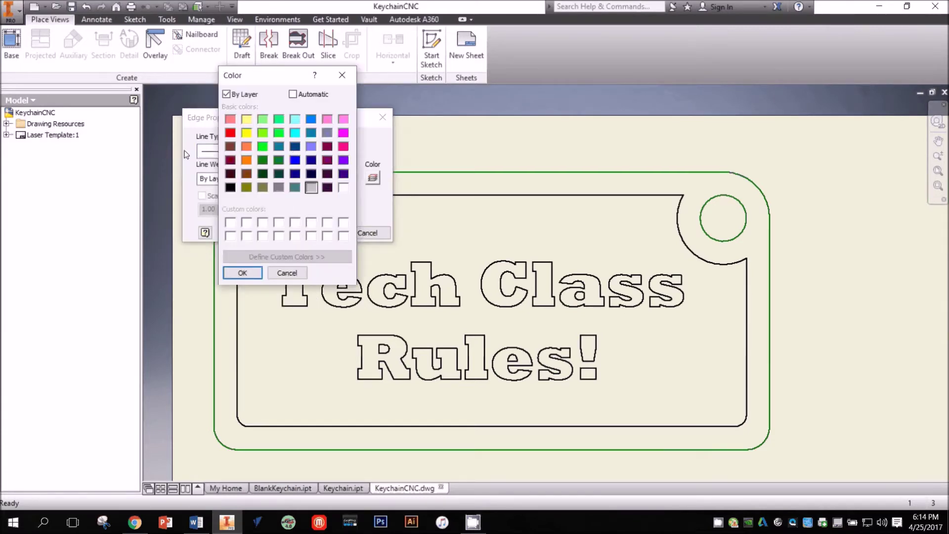
{"action": "left_click", "coordinate": [231, 187]}
{"action": "left_click", "coordinate": [243, 272]}
Set the line weight of the selected outline and hole edges to 0.001 in and apply the edge properties
{"action": "left_click", "coordinate": [282, 178]}
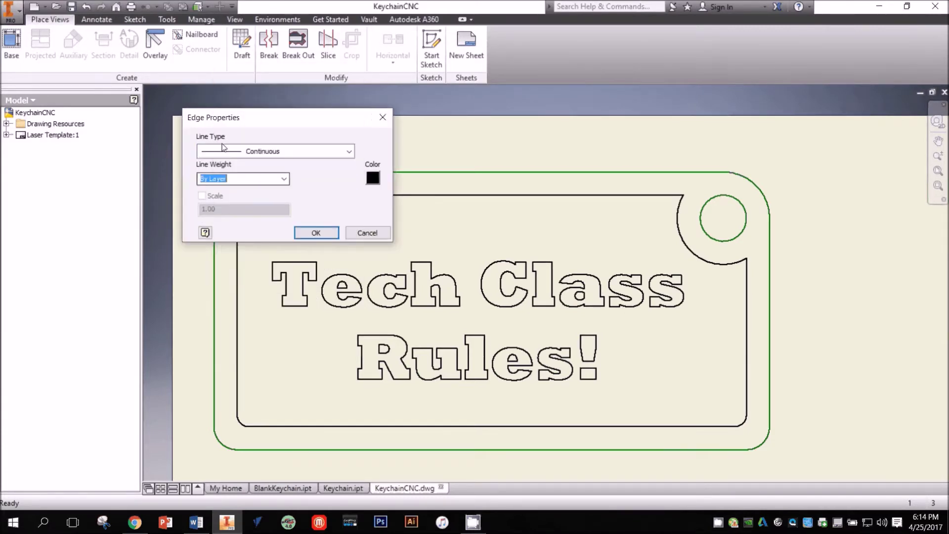
{"action": "key", "text": "alt+Down"}
{"action": "key", "text": "Down"}
{"action": "key", "text": "Return"}
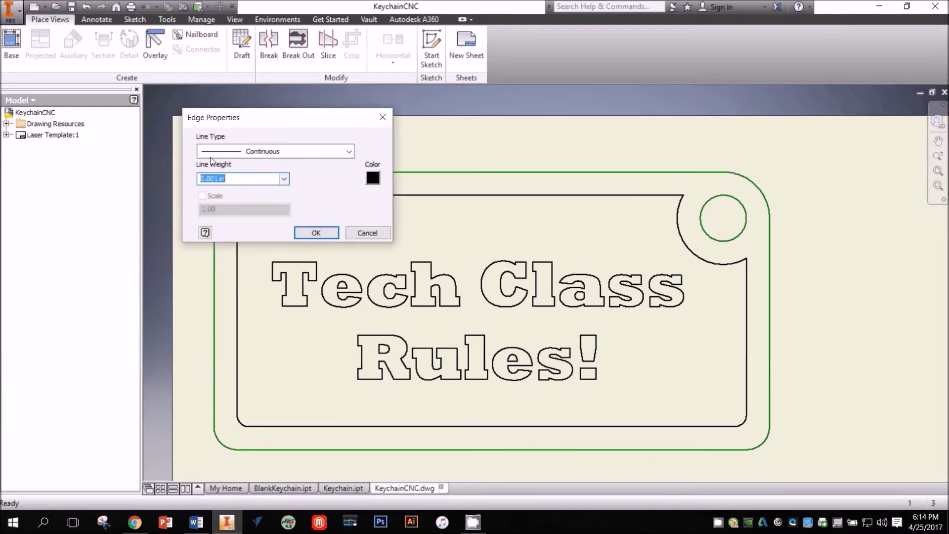
{"action": "key", "text": "Return"}
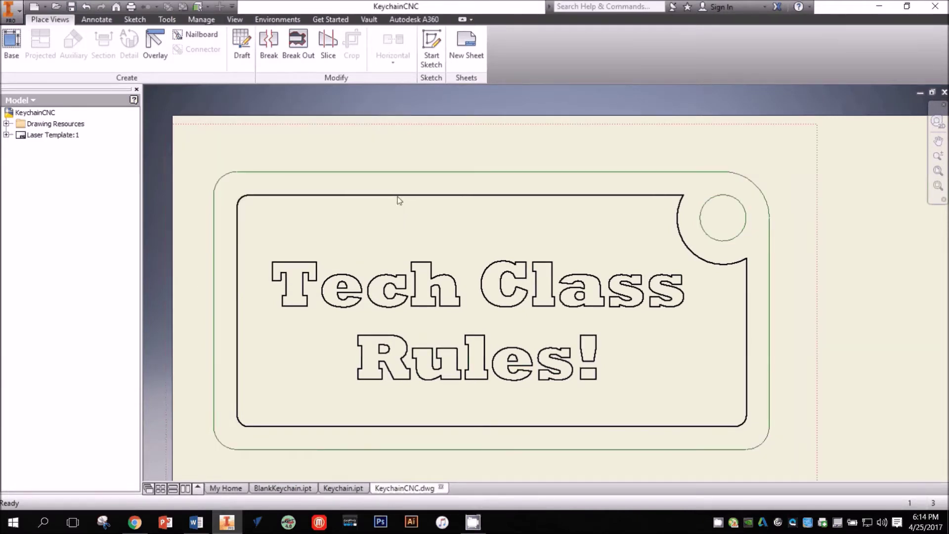
{"action": "left_click", "coordinate": [679, 176]}
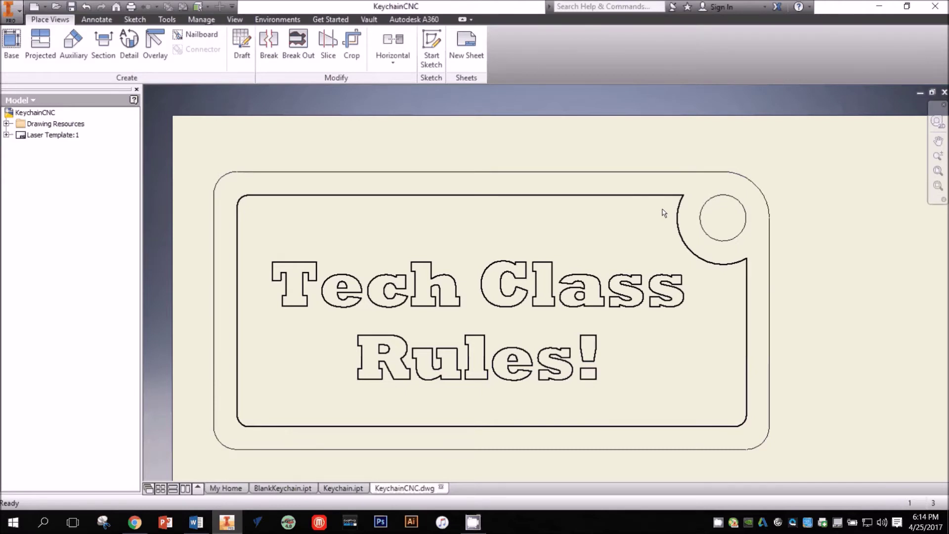
Place a front base view of the BlankKeychain part at 1:1 scale in the lower part of the sheet
{"action": "scroll", "coordinate": [663, 212], "scroll_direction": "up", "scroll_amount": 2}
{"action": "scroll", "coordinate": [662, 213], "scroll_direction": "down", "scroll_amount": 8}
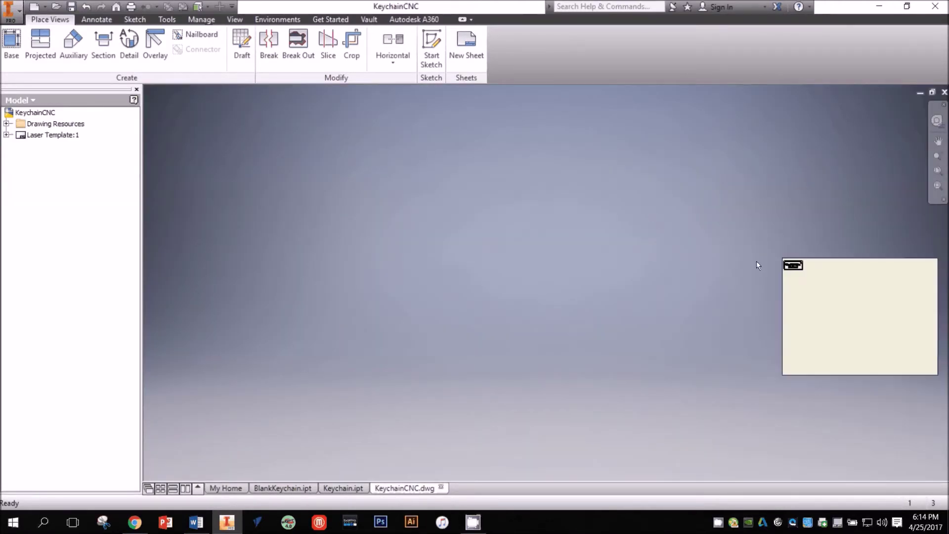
{"action": "scroll", "coordinate": [756, 265], "scroll_direction": "up", "scroll_amount": 3}
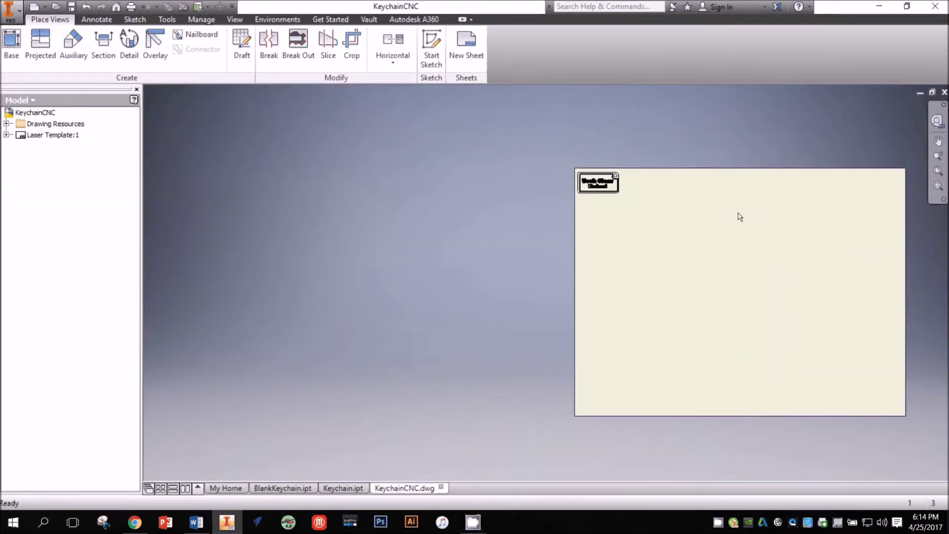
{"action": "middle_click_drag", "start_coordinate": [763, 211], "coordinate": [628, 224]}
{"action": "left_click_drag", "start_coordinate": [628, 223], "coordinate": [516, 208]}
{"action": "scroll", "coordinate": [402, 214], "scroll_direction": "up", "scroll_amount": 2}
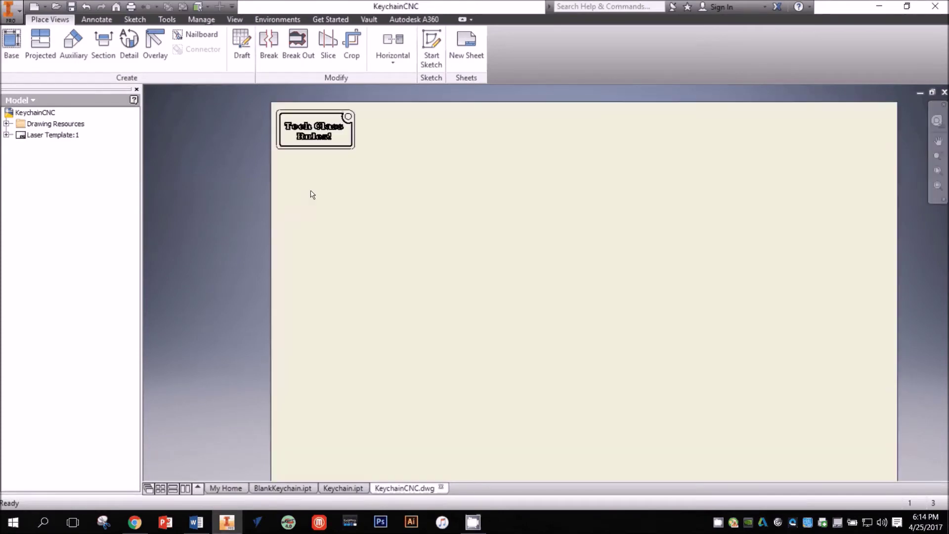
{"action": "scroll", "coordinate": [312, 193], "scroll_direction": "down", "scroll_amount": 2}
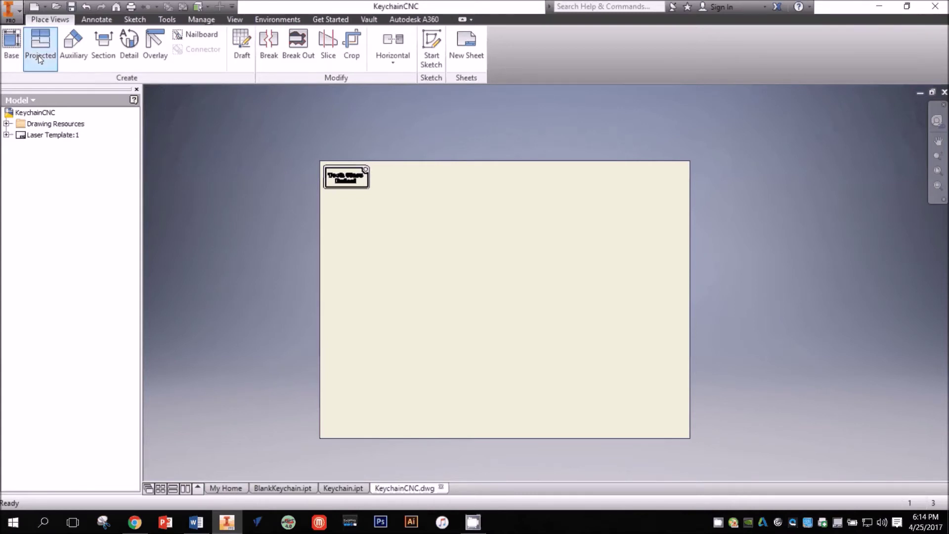
{"action": "left_click", "coordinate": [11, 42]}
{"action": "key", "text": "alt+Down"}
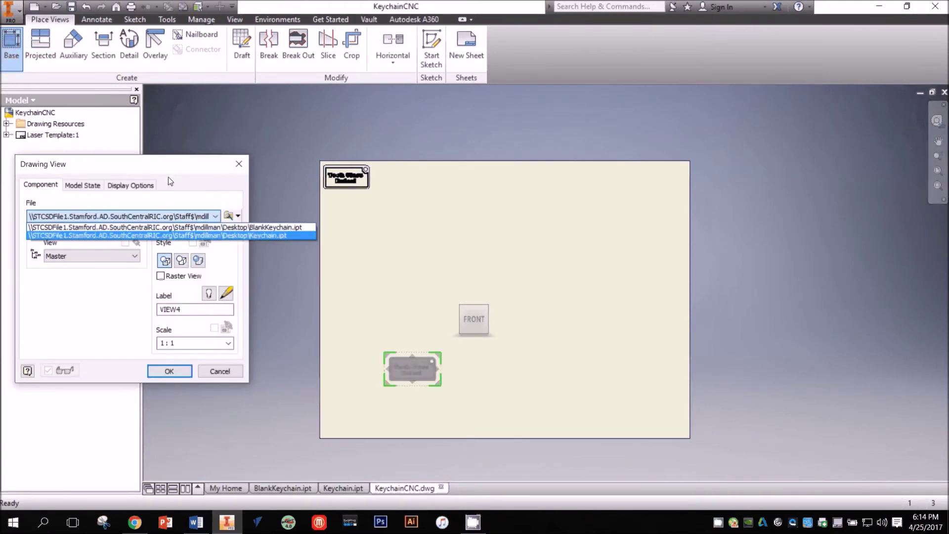
{"action": "left_click", "coordinate": [198, 227]}
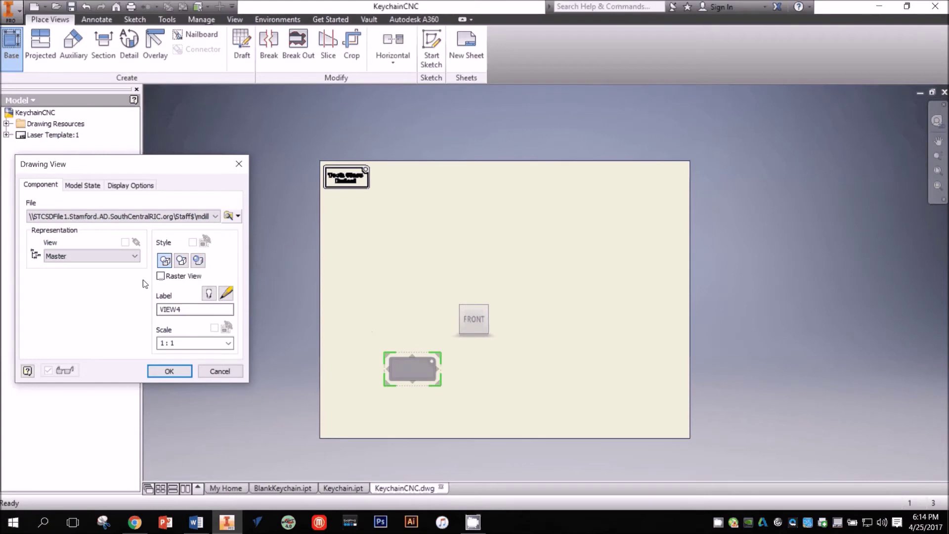
{"action": "key", "text": "Return"}
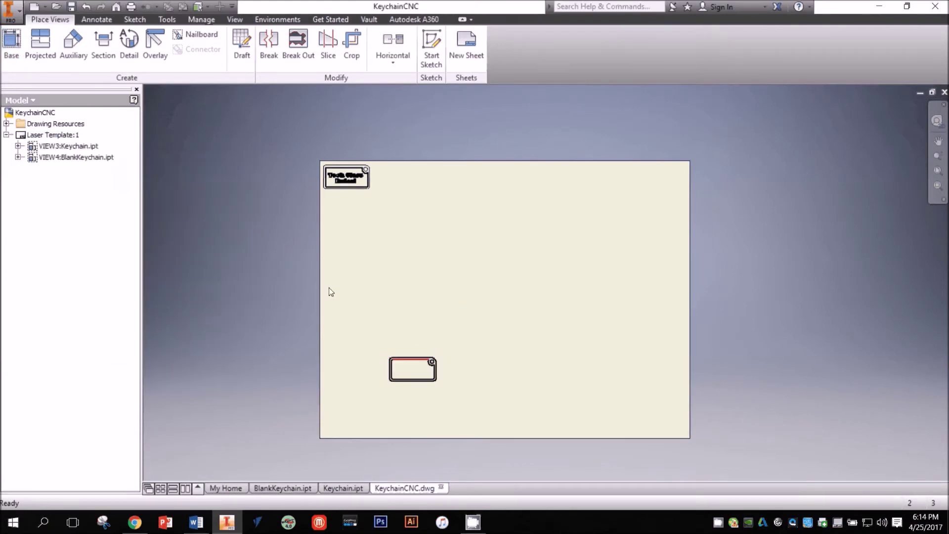
Move the BlankKeychain view directly beneath the Keychain view, near the sheet's left edge
{"action": "left_click_drag", "start_coordinate": [330, 291], "coordinate": [270, 150]}
{"action": "scroll", "coordinate": [267, 155], "scroll_direction": "down", "scroll_amount": 6}
{"action": "scroll", "coordinate": [270, 152], "scroll_direction": "down", "scroll_amount": 3}
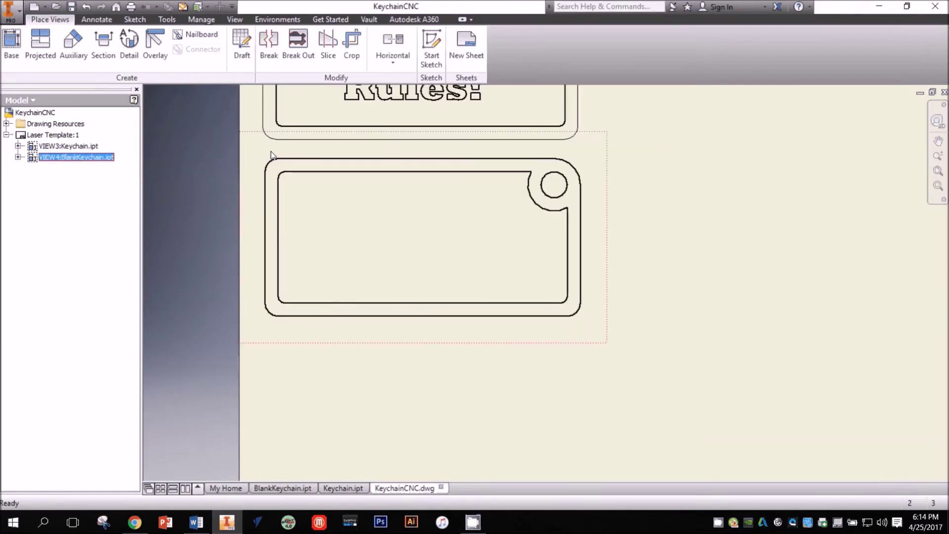
Select all outer outline edges and the key ring hole of the BlankKeychain view, and set their line type to Continuous
{"action": "left_click", "coordinate": [460, 137]}
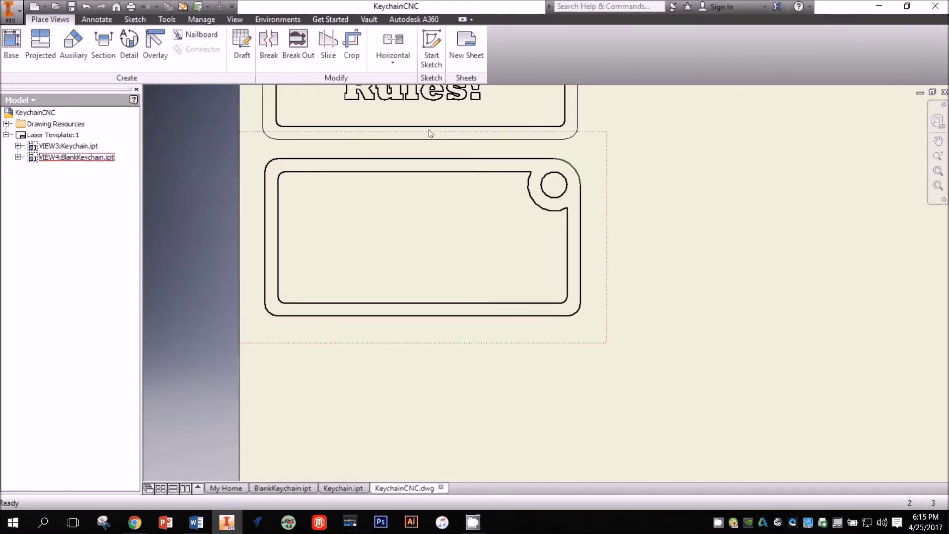
{"action": "left_click", "coordinate": [429, 130]}
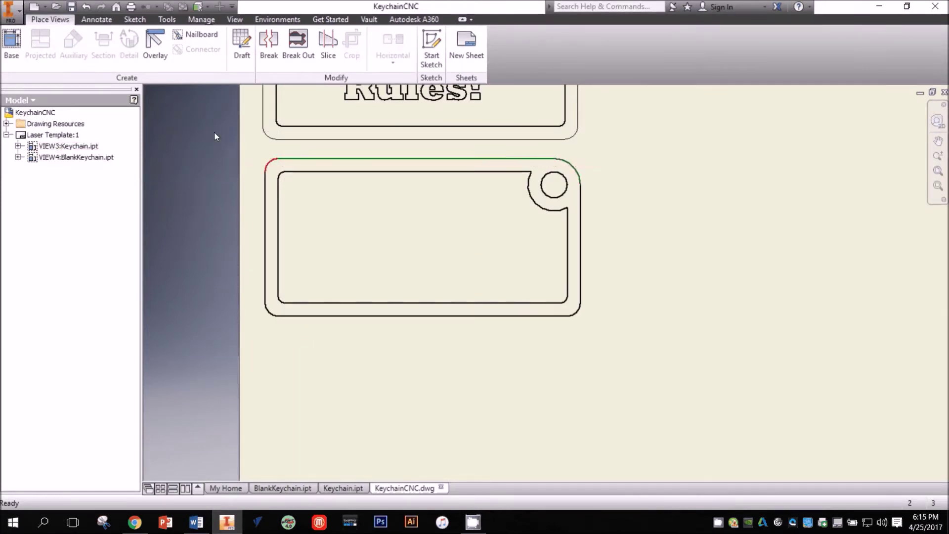
{"action": "left_click", "coordinate": [219, 250]}
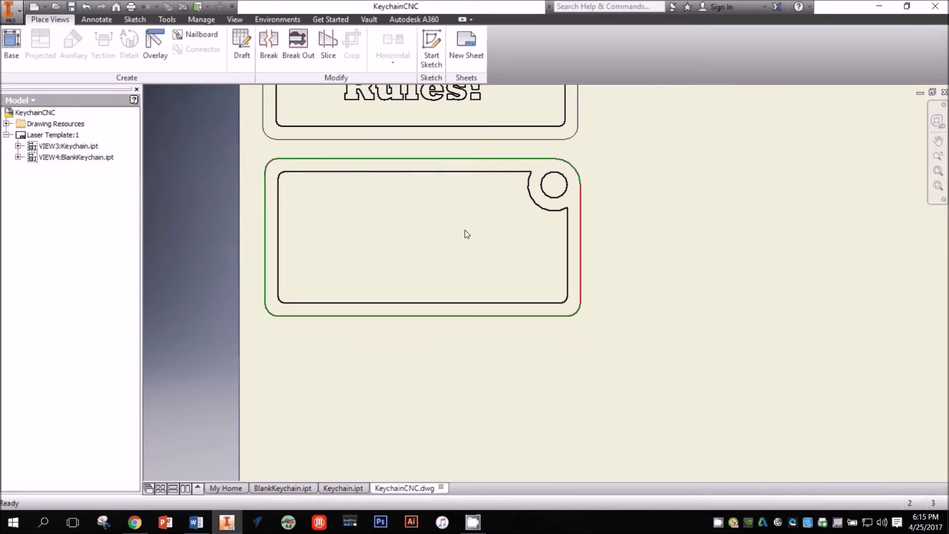
{"action": "right_click", "coordinate": [465, 150]}
{"action": "left_click", "coordinate": [612, 228]}
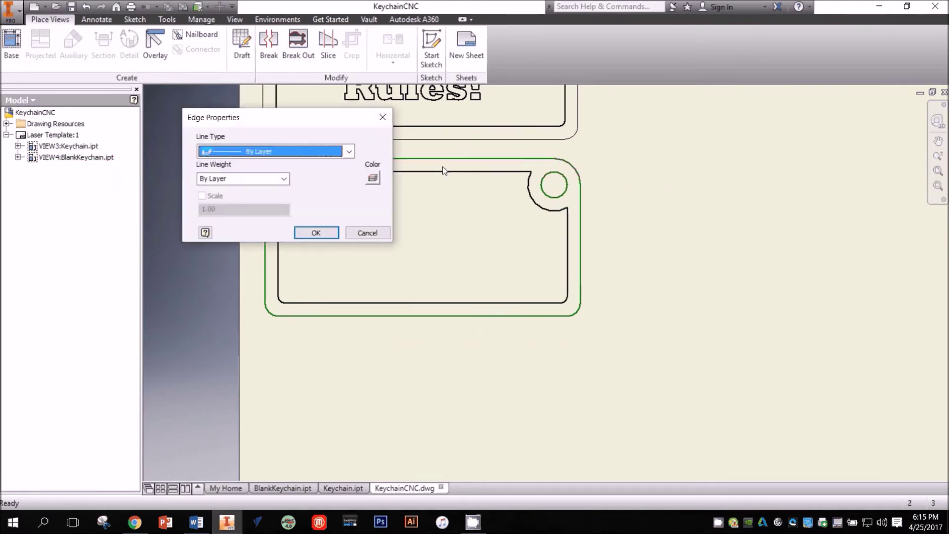
{"action": "left_click", "coordinate": [224, 151]}
{"action": "left_click", "coordinate": [262, 175]}
Set the selected edges' line weight to 0.001 in and color to black, and apply the edge properties
{"action": "left_click", "coordinate": [253, 178]}
{"action": "left_click", "coordinate": [283, 179]}
{"action": "left_click", "coordinate": [265, 198]}
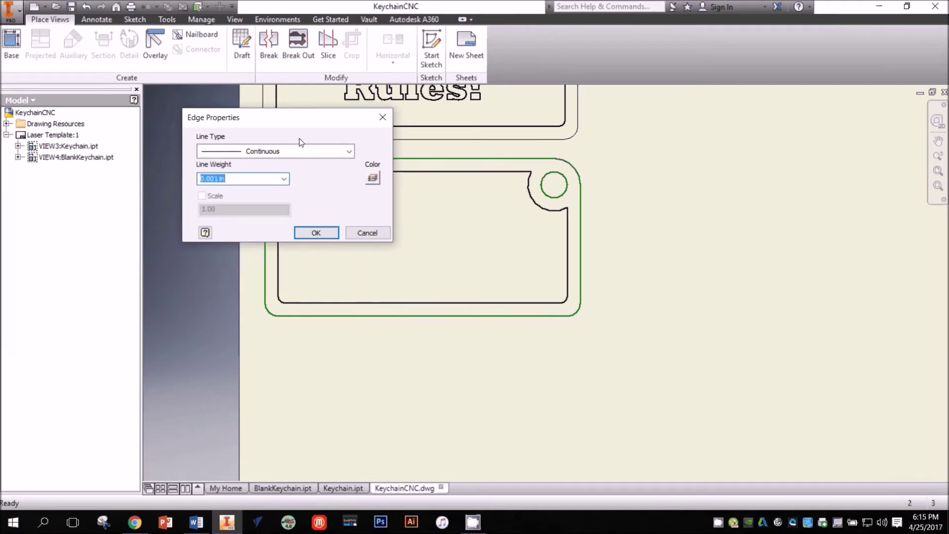
{"action": "left_click", "coordinate": [372, 178]}
{"action": "left_click", "coordinate": [230, 187]}
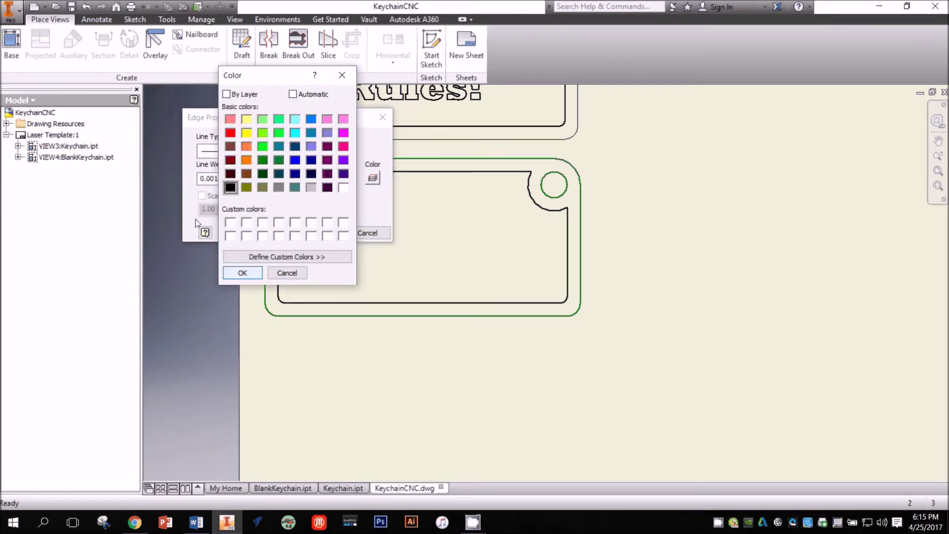
{"action": "key", "text": "Return"}
{"action": "key", "text": "Return"}
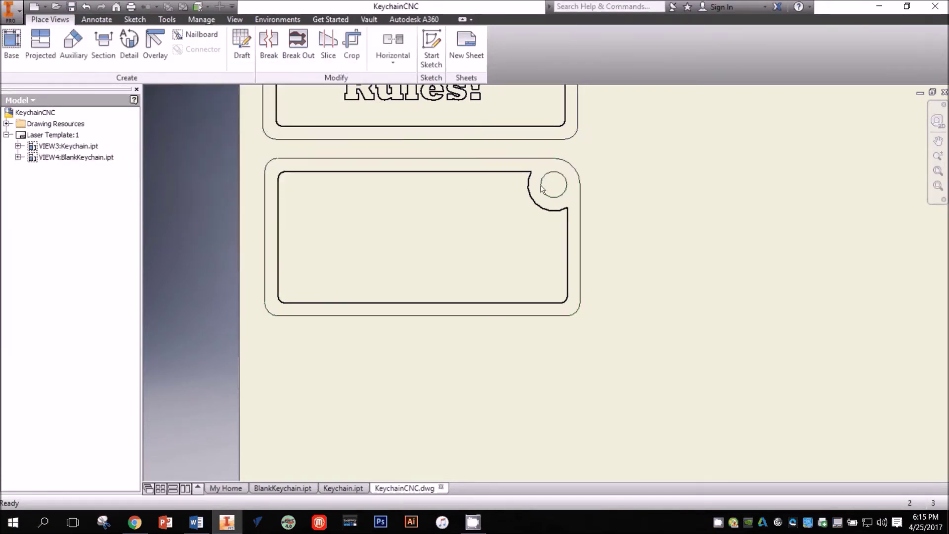
Start a sketch on the BlankKeychain view and enter the text "Tech Class Rules!" with "Rules!" on a second line
{"action": "left_click", "coordinate": [134, 19]}
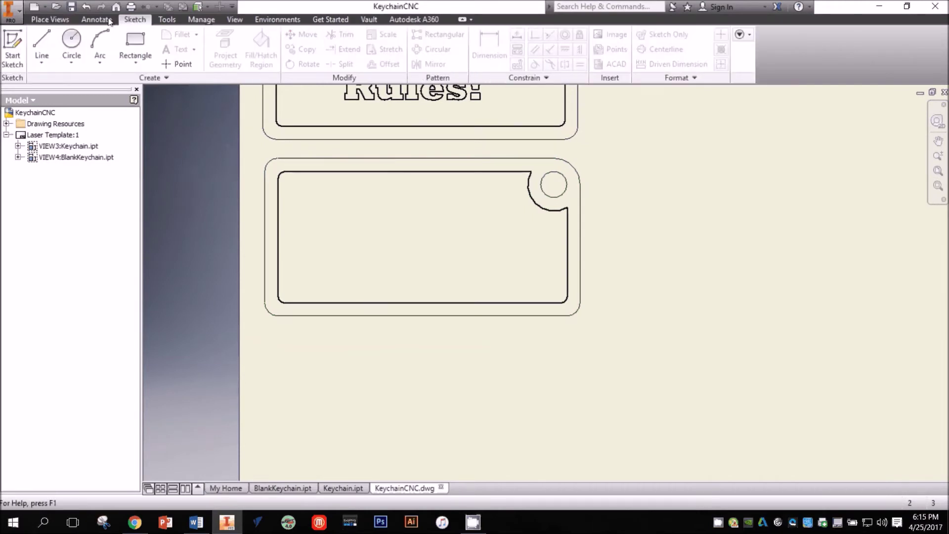
{"action": "left_click", "coordinate": [12, 49]}
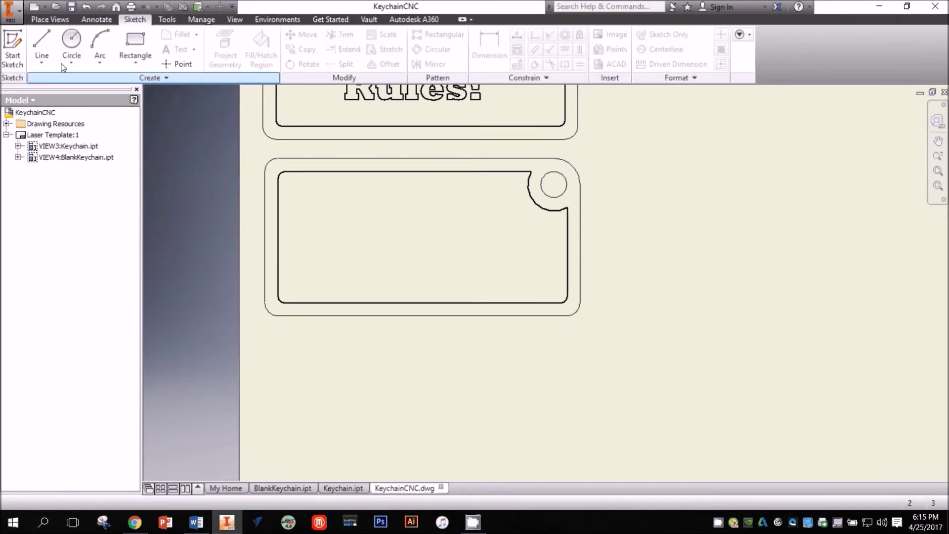
{"action": "left_click", "coordinate": [203, 105]}
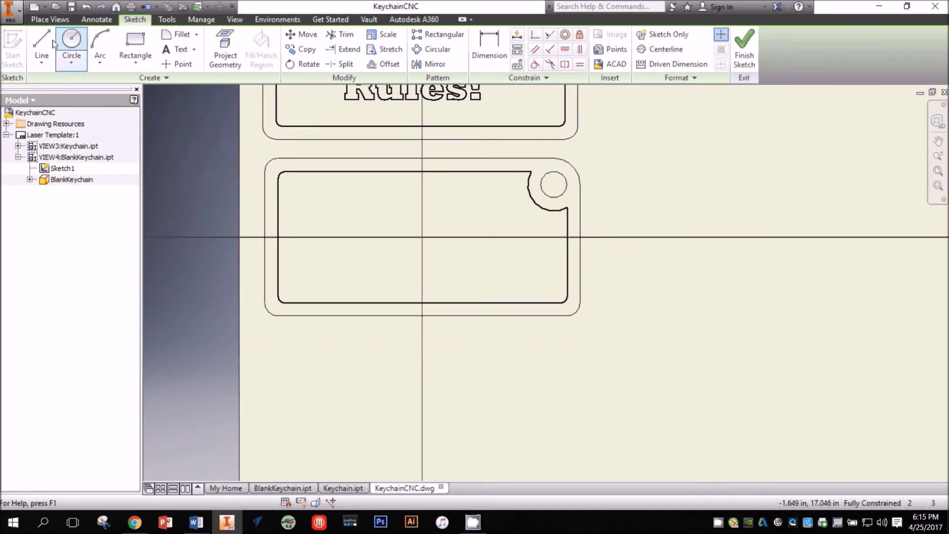
{"action": "left_click", "coordinate": [178, 49]}
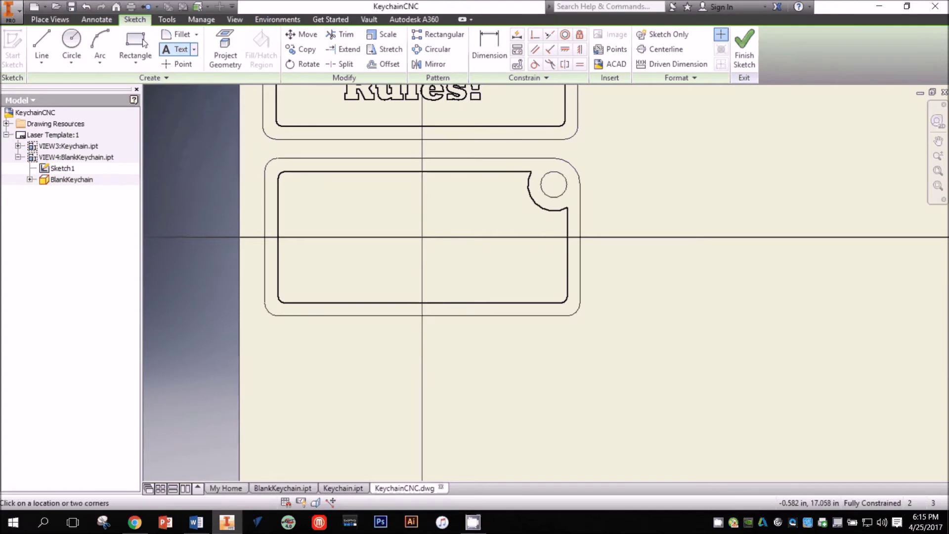
{"action": "left_click", "coordinate": [319, 179]}
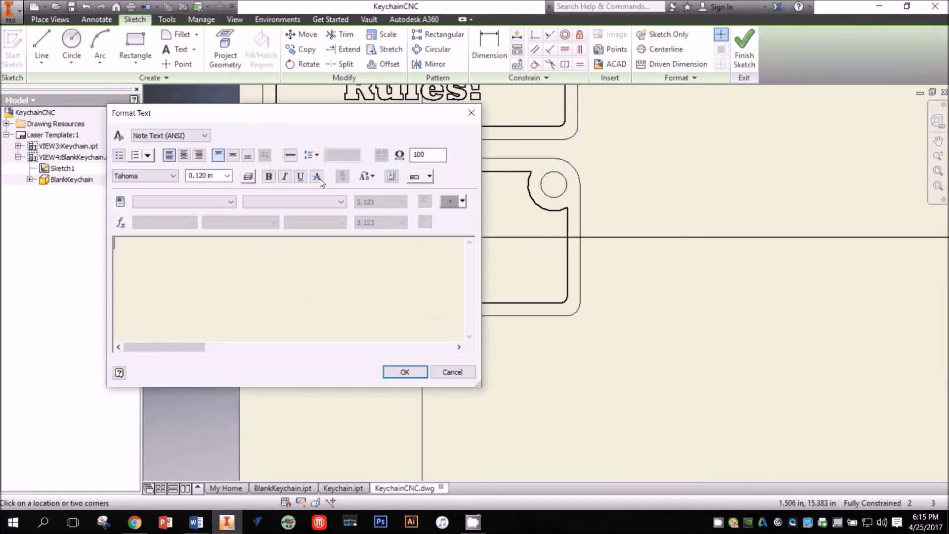
{"action": "type", "text": "Tech Class Rules!"}
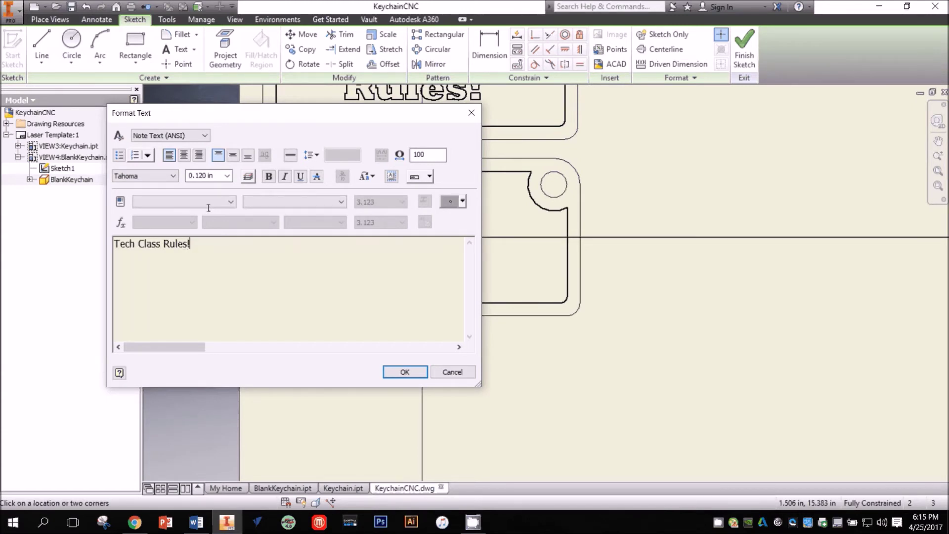
{"action": "key", "text": "Left"}
{"action": "key", "text": "Left"}
{"action": "key", "text": "Left"}
{"action": "key", "text": "Left"}
{"action": "key", "text": "Left"}
{"action": "key", "text": "Left"}
{"action": "key", "text": "Return"}
Center-justify the whole "Tech Class Rules!" text and set its height to 0.240 in
{"action": "key", "text": "ctrl+a"}
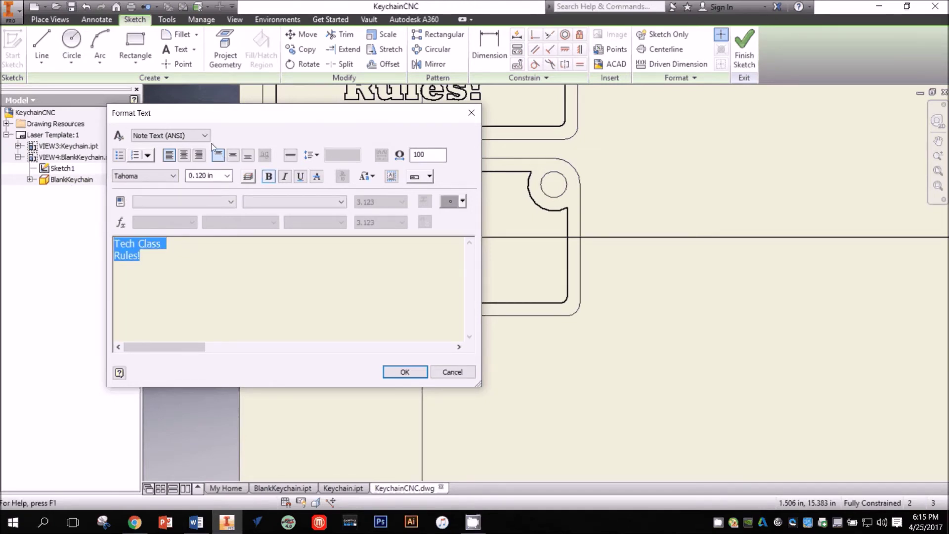
{"action": "left_click", "coordinate": [198, 154]}
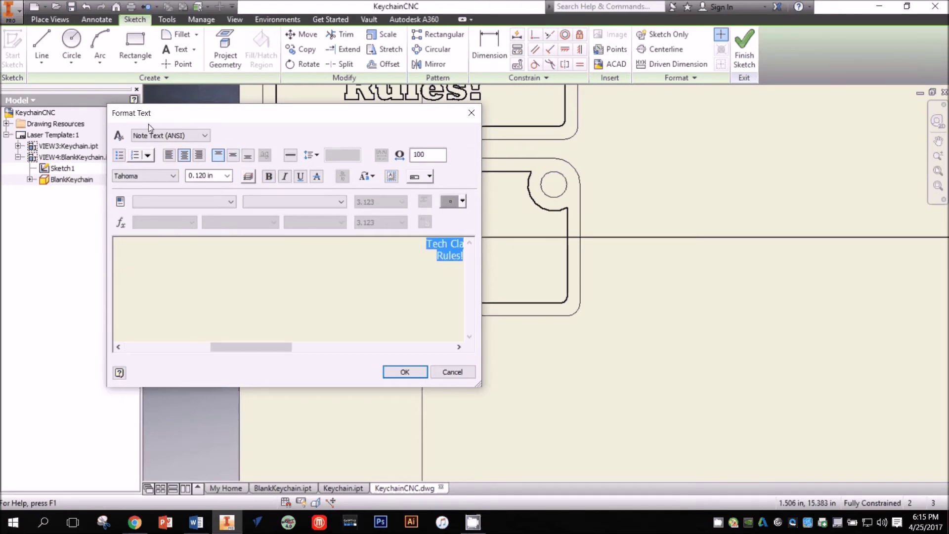
{"action": "left_click", "coordinate": [226, 176]}
{"action": "left_click", "coordinate": [214, 211]}
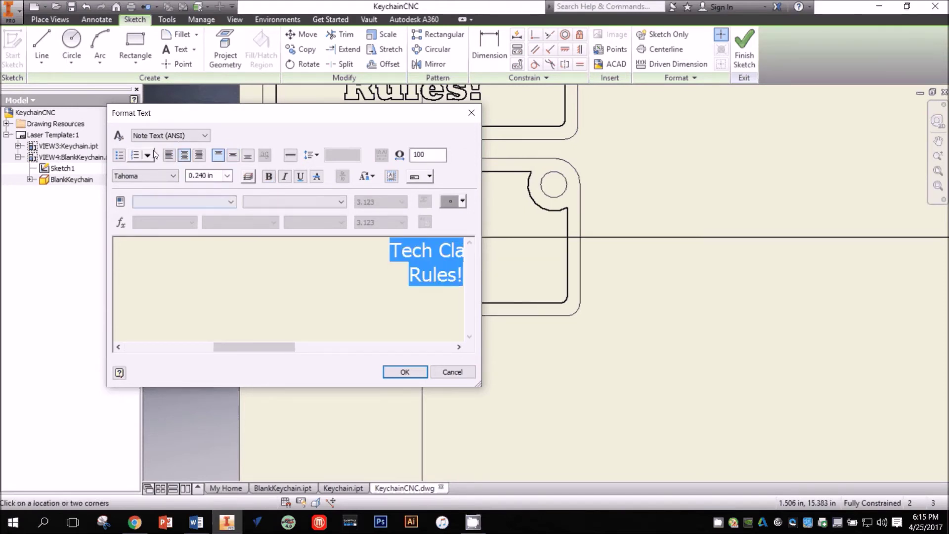
Change the text's font to Rockwell Extra Bold and place the formatted text in the sketch
{"action": "left_click", "coordinate": [173, 176]}
{"action": "scroll", "coordinate": [139, 174], "scroll_direction": "up", "scroll_amount": 7}
{"action": "scroll", "coordinate": [139, 174], "scroll_direction": "up", "scroll_amount": 7}
{"action": "scroll", "coordinate": [141, 179], "scroll_direction": "up", "scroll_amount": 4}
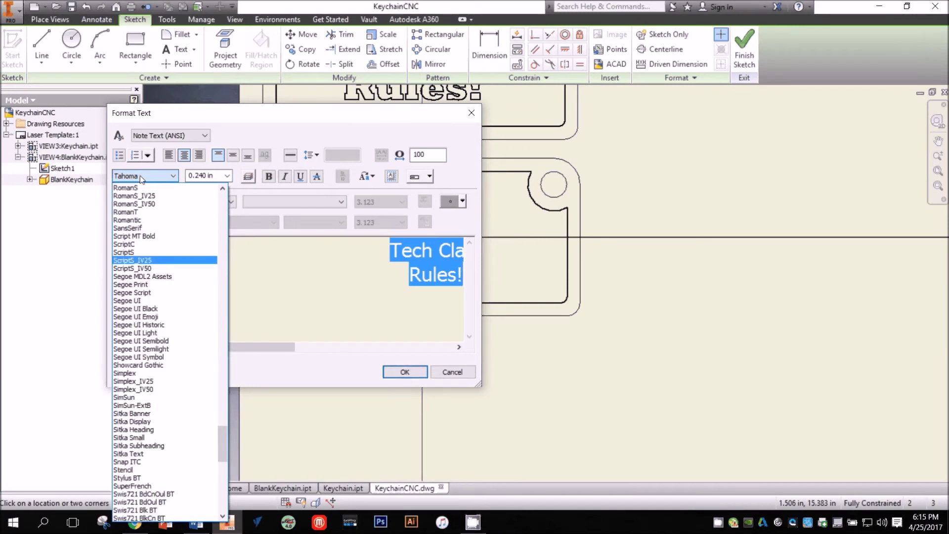
{"action": "scroll", "coordinate": [141, 179], "scroll_direction": "up", "scroll_amount": 3}
{"action": "scroll", "coordinate": [141, 179], "scroll_direction": "up", "scroll_amount": 1}
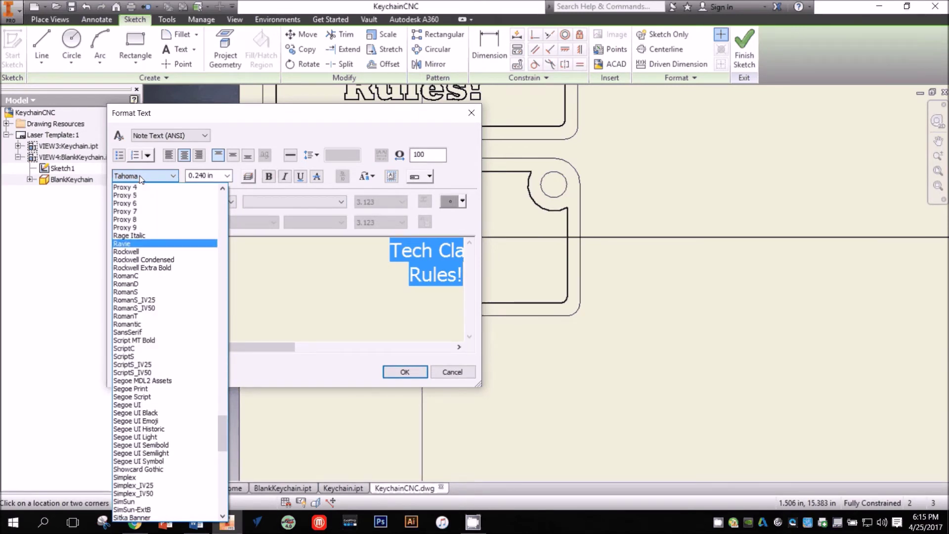
{"action": "left_click", "coordinate": [159, 268]}
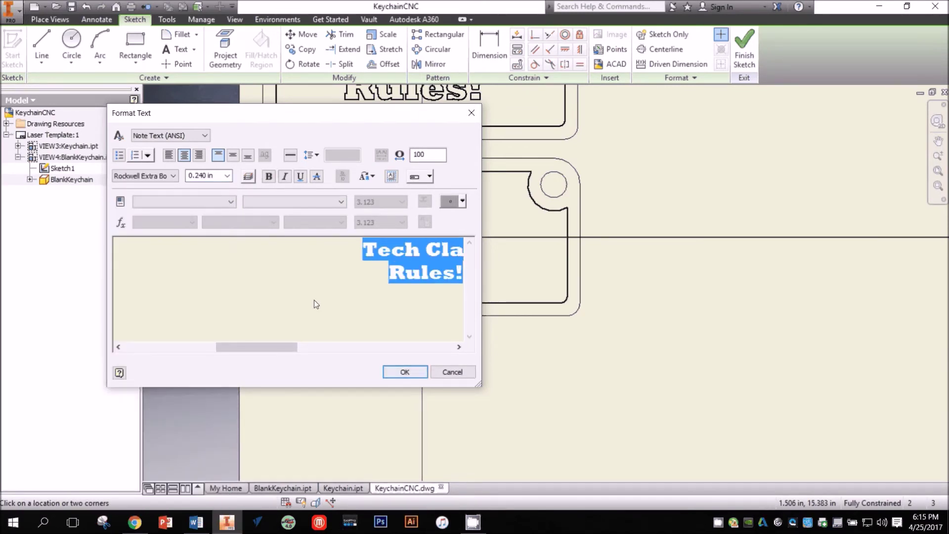
{"action": "left_click", "coordinate": [394, 374]}
End the Text command, move the text to the middle of the keychain's inner area, and finish the sketch
{"action": "right_click", "coordinate": [398, 240]}
{"action": "left_click", "coordinate": [436, 239]}
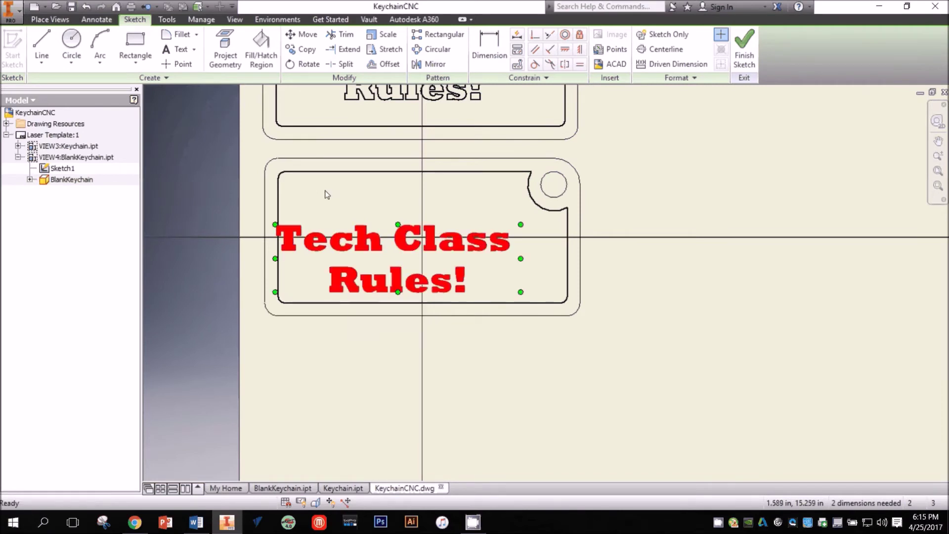
{"action": "left_click_drag", "start_coordinate": [398, 233], "coordinate": [425, 211]}
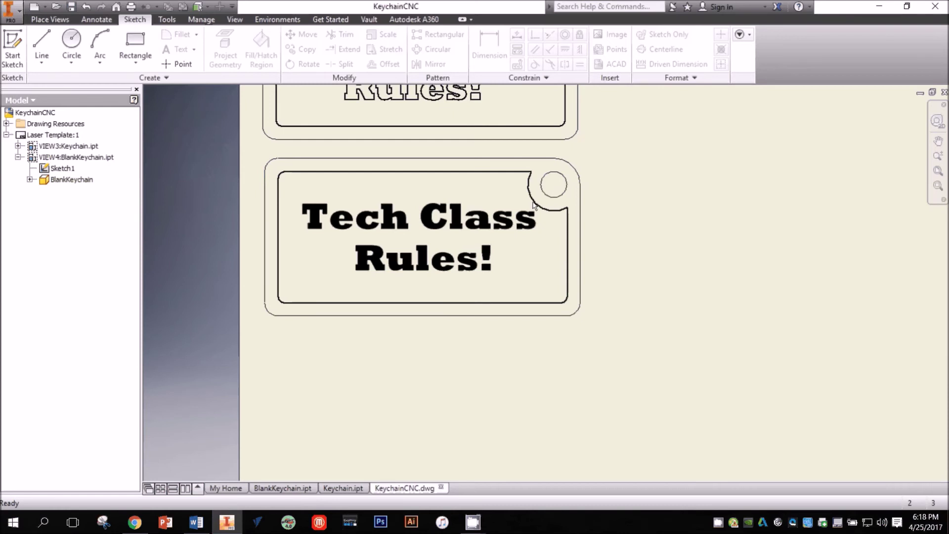
Copy the BlankKeychain view, place the copy below the original, and delete the text from the copy
{"action": "right_click", "coordinate": [489, 184]}
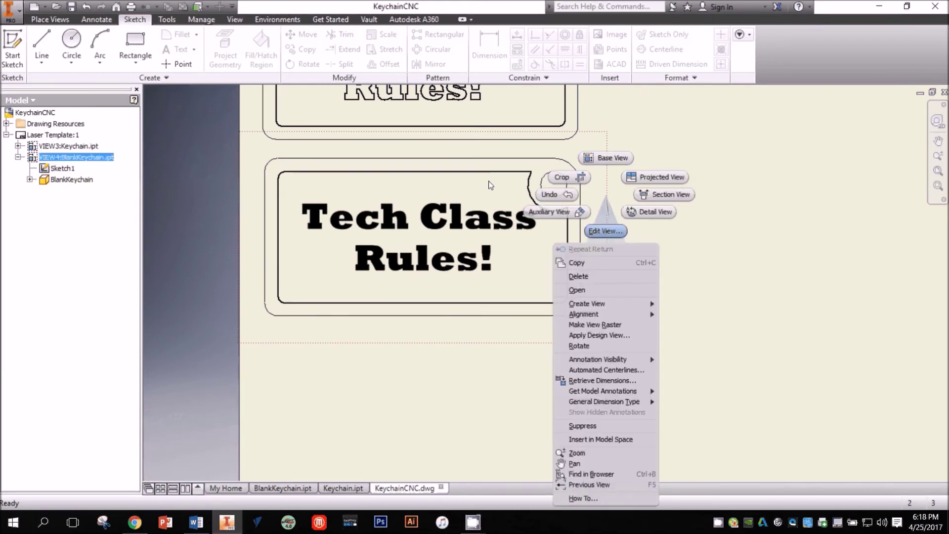
{"action": "key", "text": "Escape"}
{"action": "right_click", "coordinate": [514, 207]}
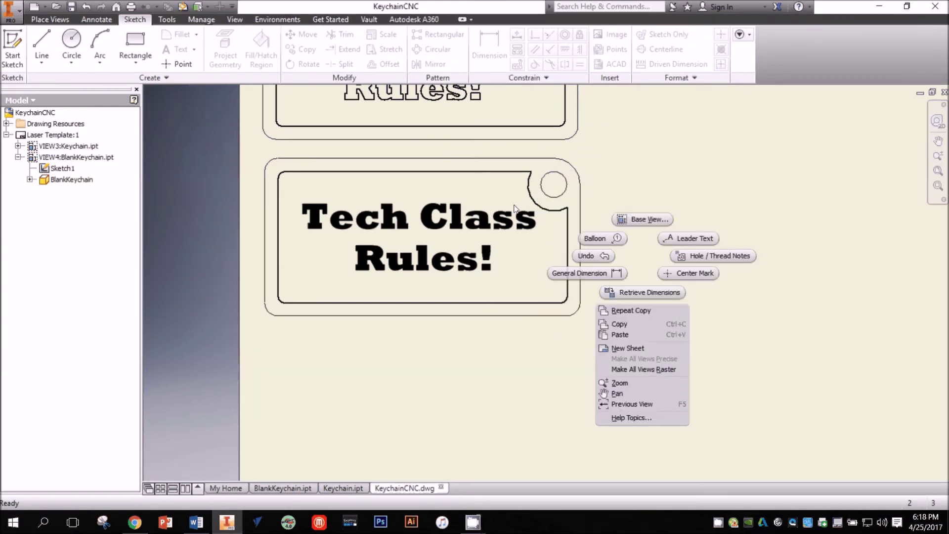
{"action": "left_click", "coordinate": [620, 334]}
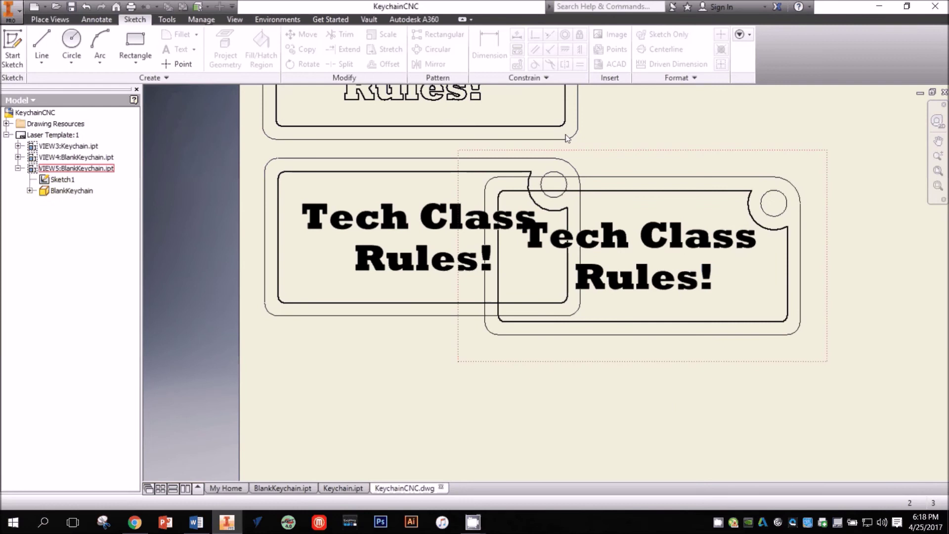
{"action": "left_click_drag", "start_coordinate": [564, 121], "coordinate": [382, 241]}
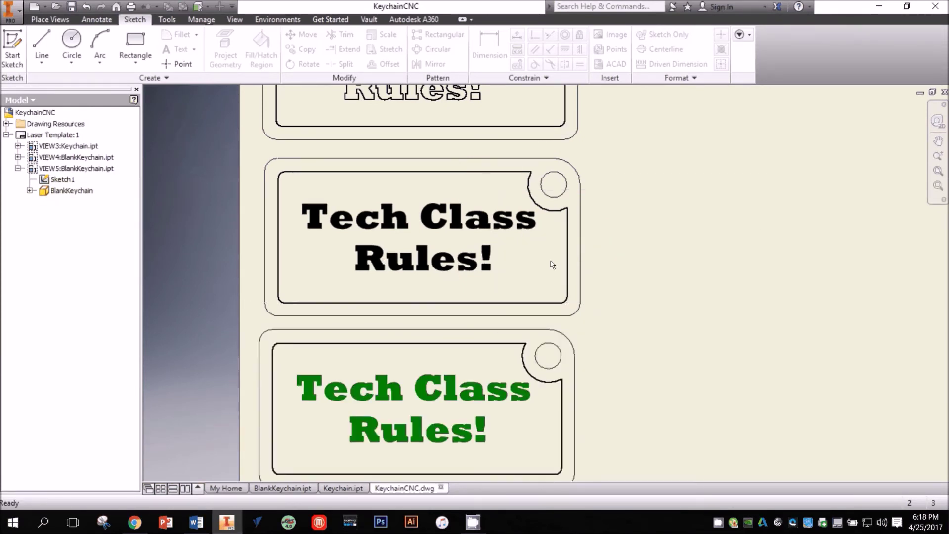
{"action": "scroll", "coordinate": [553, 265], "scroll_direction": "down", "scroll_amount": 3}
{"action": "scroll", "coordinate": [469, 314], "scroll_direction": "up", "scroll_amount": 5}
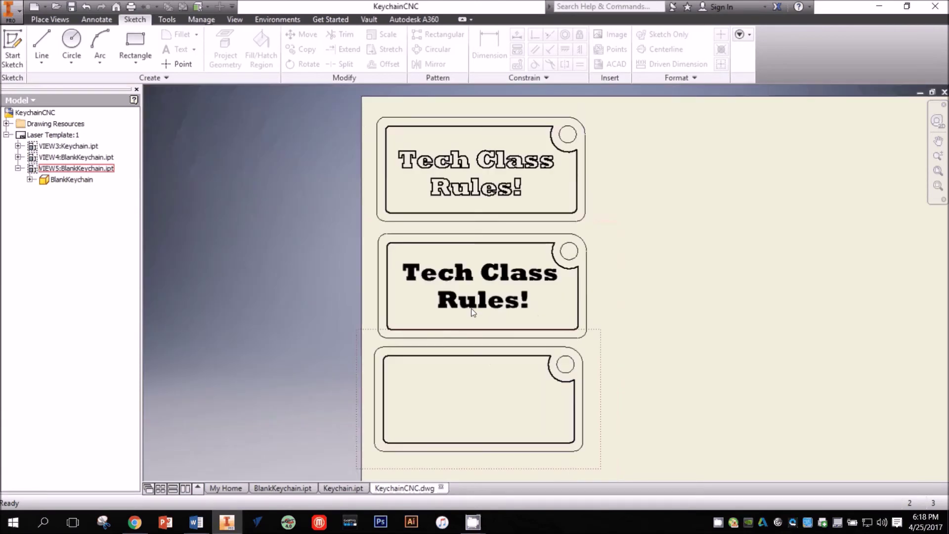
Insert the Shark-Friend JPG image from the Desktop into the drawing as an object created from file
{"action": "scroll", "coordinate": [424, 349], "scroll_direction": "down", "scroll_amount": 1}
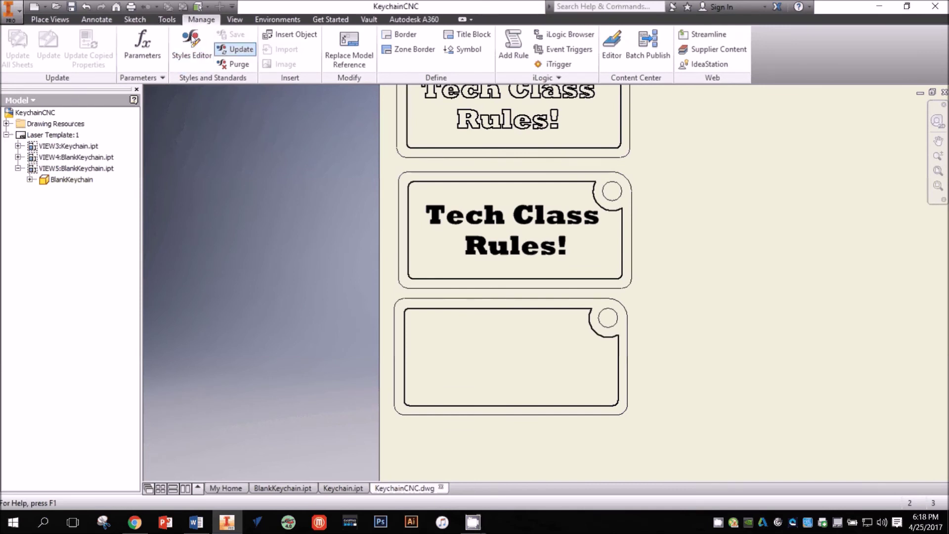
{"action": "left_click", "coordinate": [292, 34]}
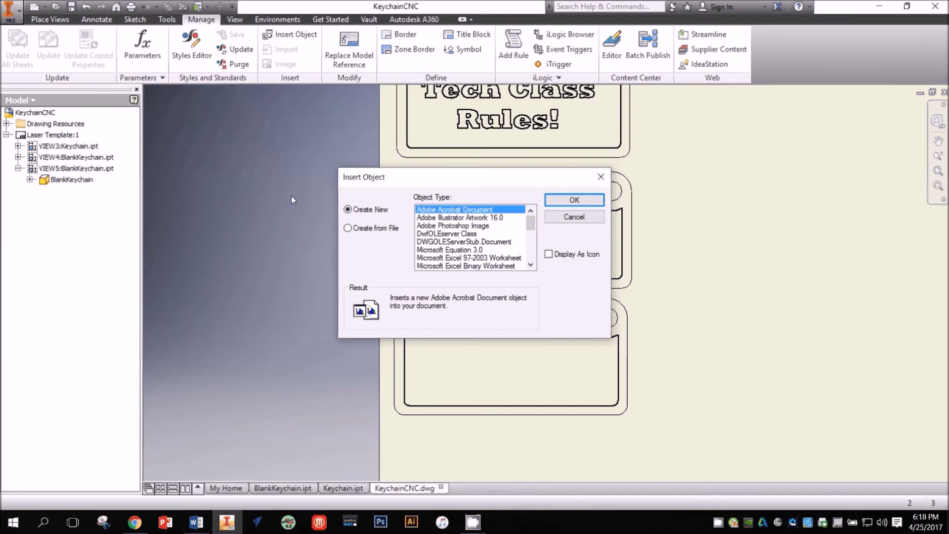
{"action": "key", "text": "alt+f"}
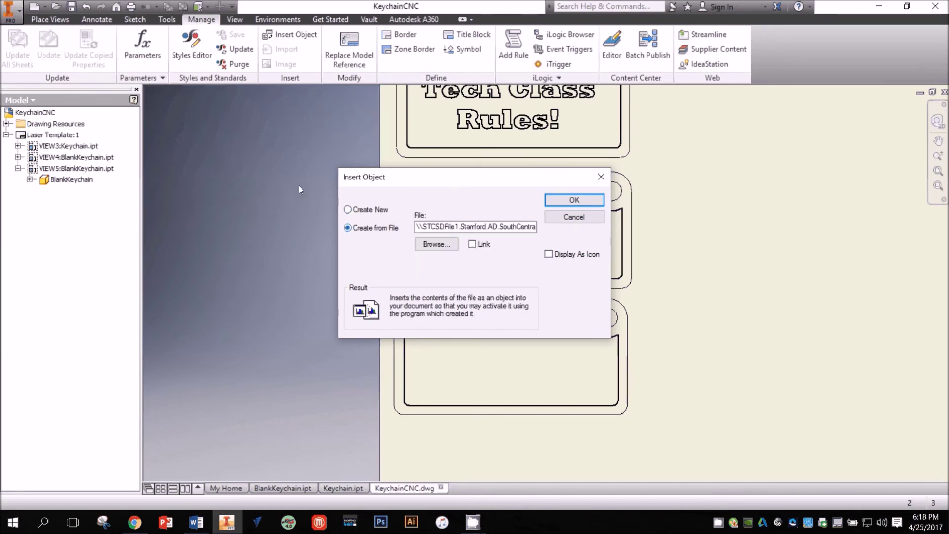
{"action": "key", "text": "alt+b"}
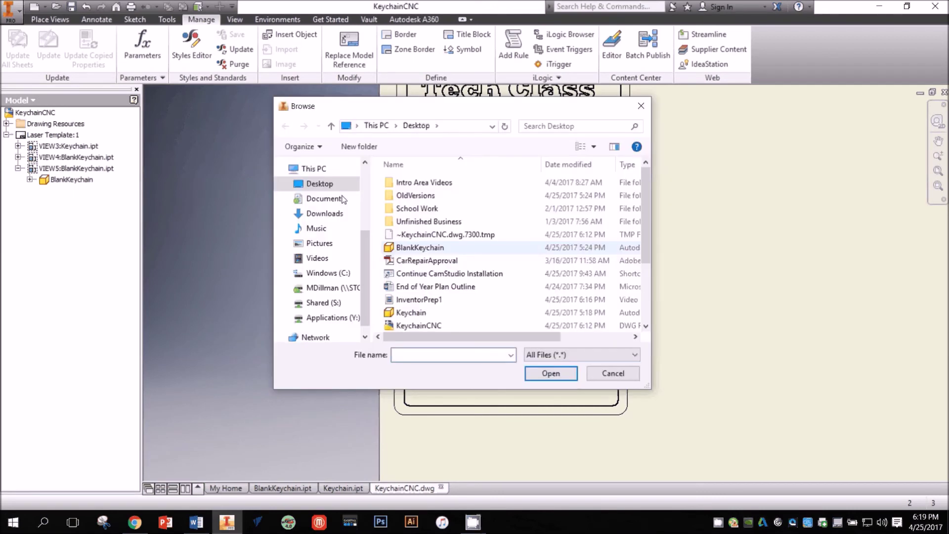
{"action": "scroll", "coordinate": [426, 257], "scroll_direction": "down", "scroll_amount": 2}
{"action": "scroll", "coordinate": [425, 272], "scroll_direction": "down", "scroll_amount": 1}
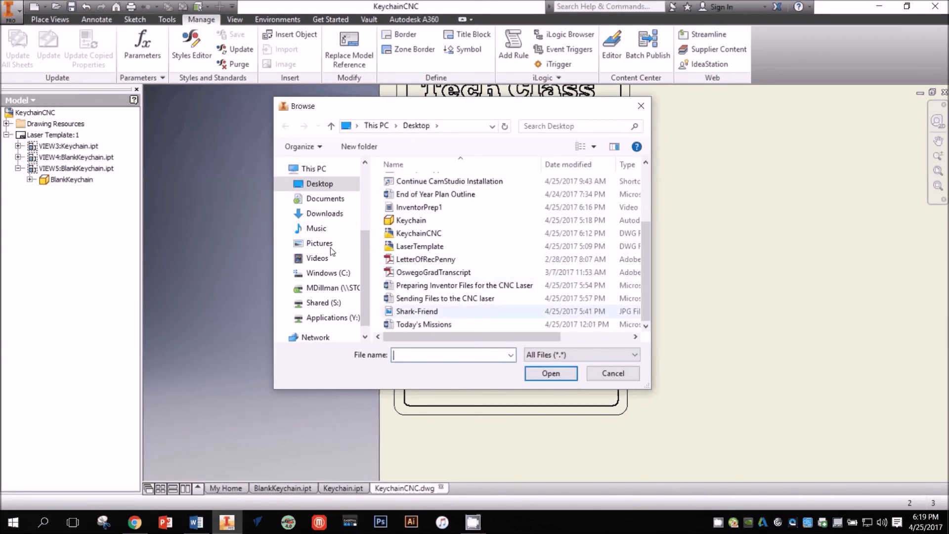
{"action": "left_click", "coordinate": [421, 311]}
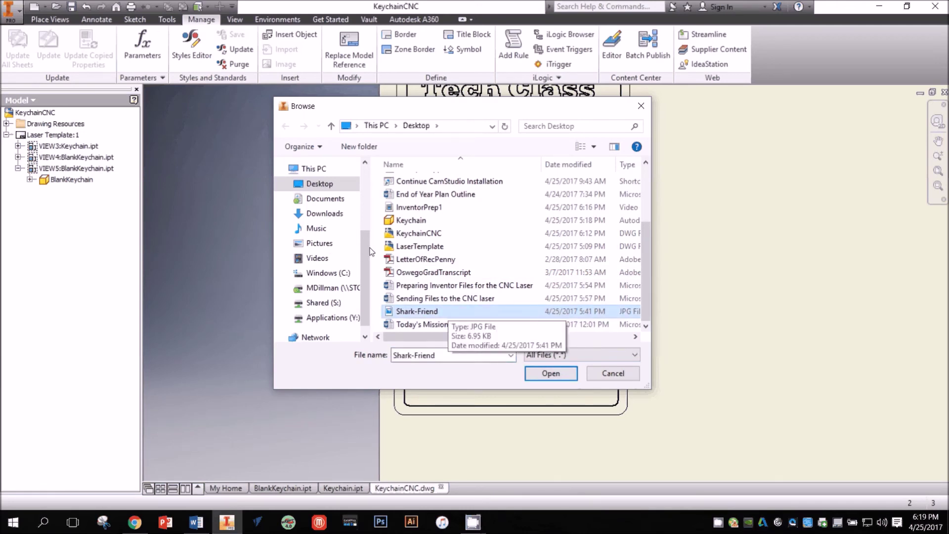
{"action": "key", "text": "Return"}
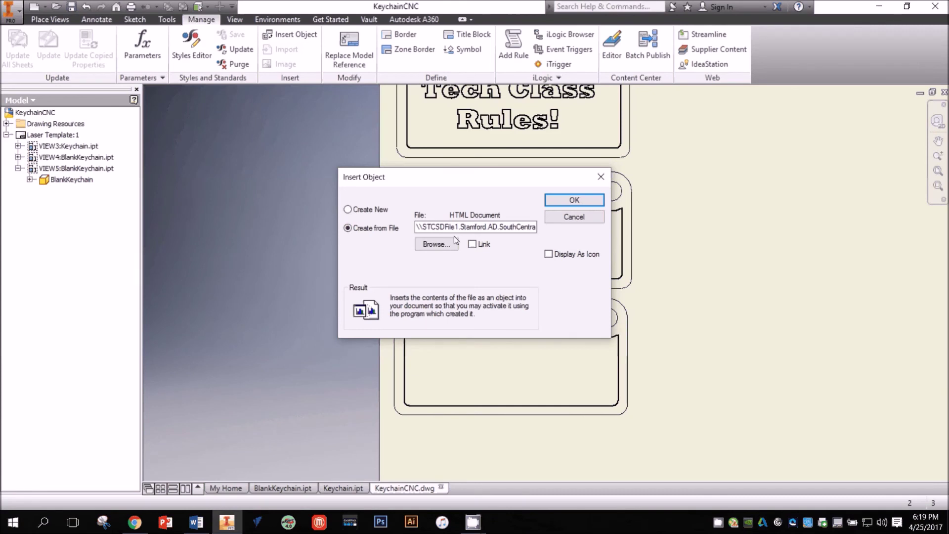
{"action": "key", "text": "Return"}
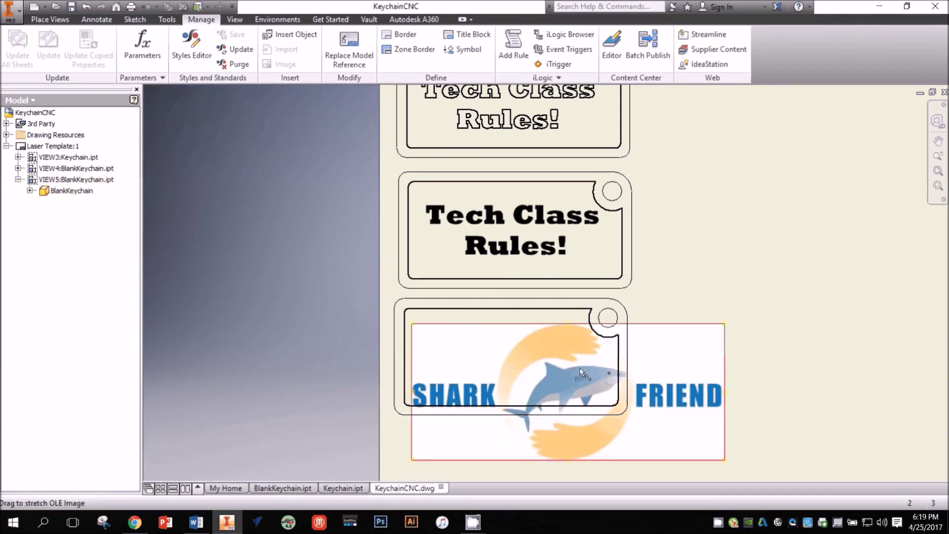
Shrink the Shark-Friend image to fit the third keychain's inner area and position it inside the border
{"action": "left_click_drag", "start_coordinate": [411, 324], "coordinate": [585, 371]}
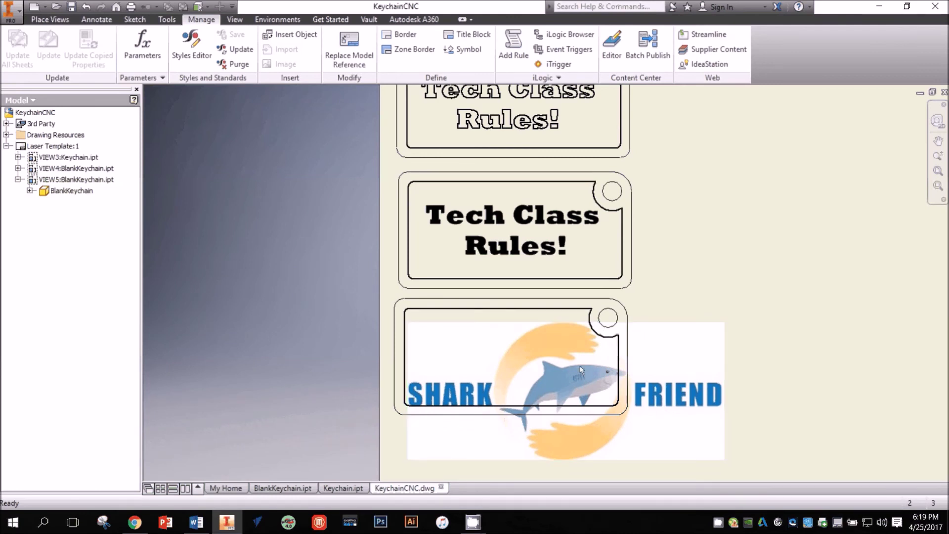
{"action": "left_click_drag", "start_coordinate": [580, 368], "coordinate": [441, 294]}
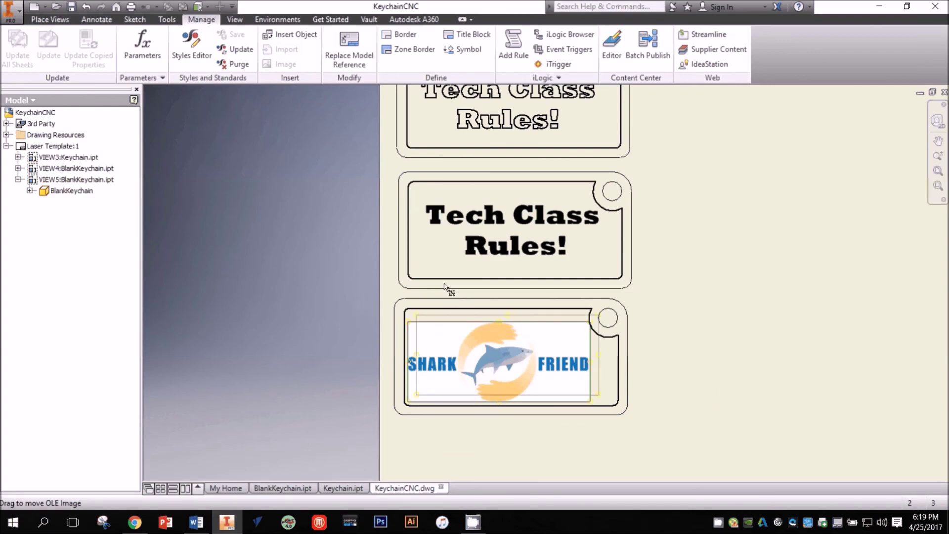